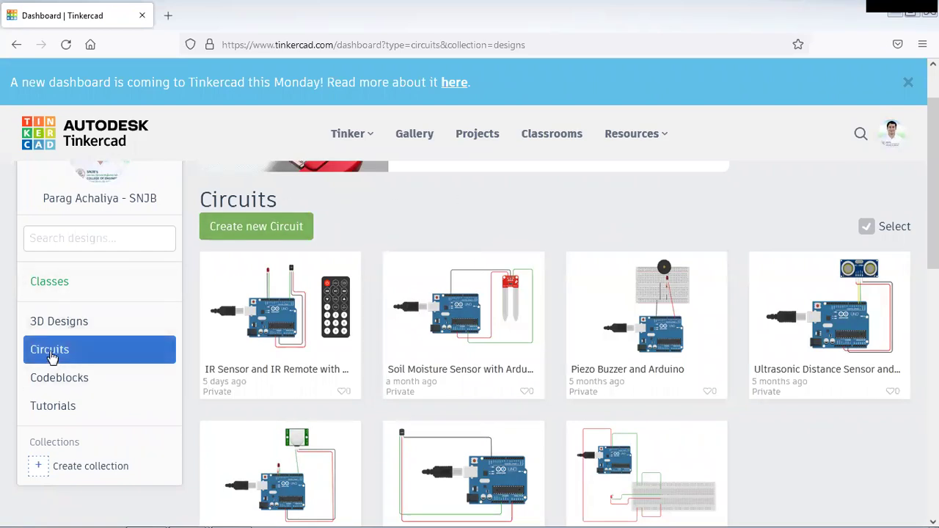
Create a new circuit design, which opens as 'Super Inari' in the circuit editor
left_click(270, 227)
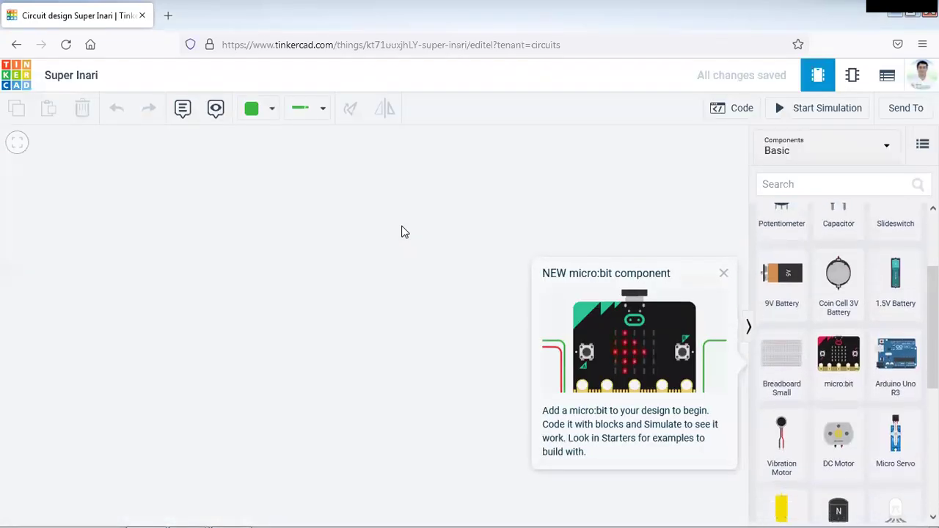
Place an Arduino Uno R3 on the canvas with an LED above it
left_click(723, 273)
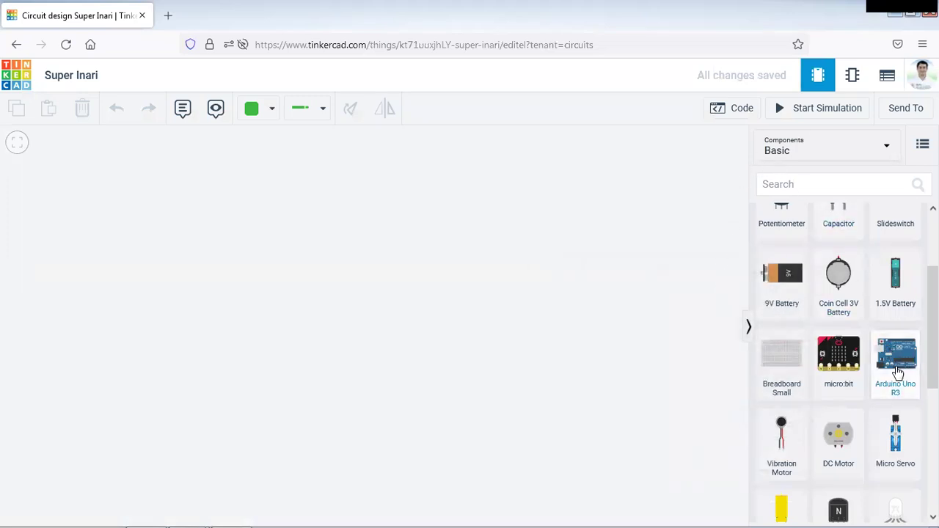
left_click_drag(897, 371, 328, 379)
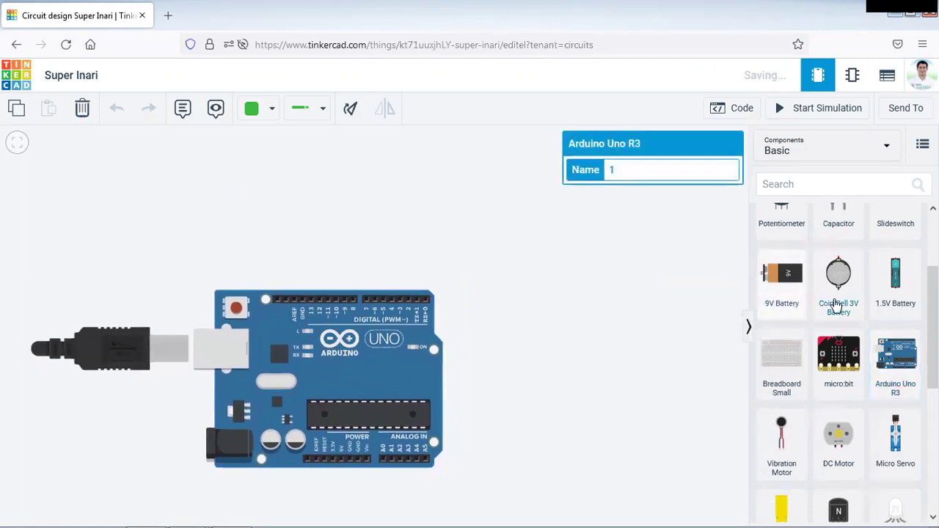
scroll(837, 283, "up", 2)
left_click_drag(839, 249, 299, 210)
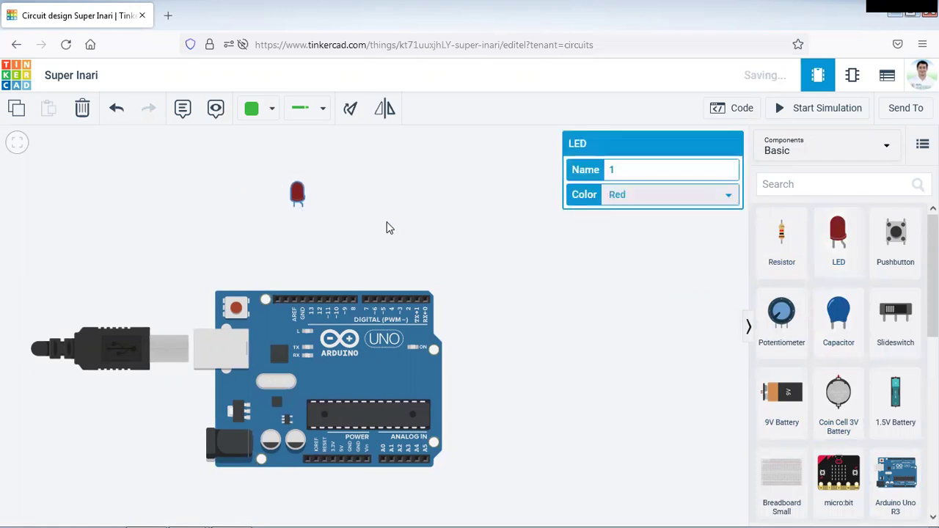
left_click(334, 176)
Wire the LED's anode to Arduino pin 13 and align the LED over it
left_click(312, 115)
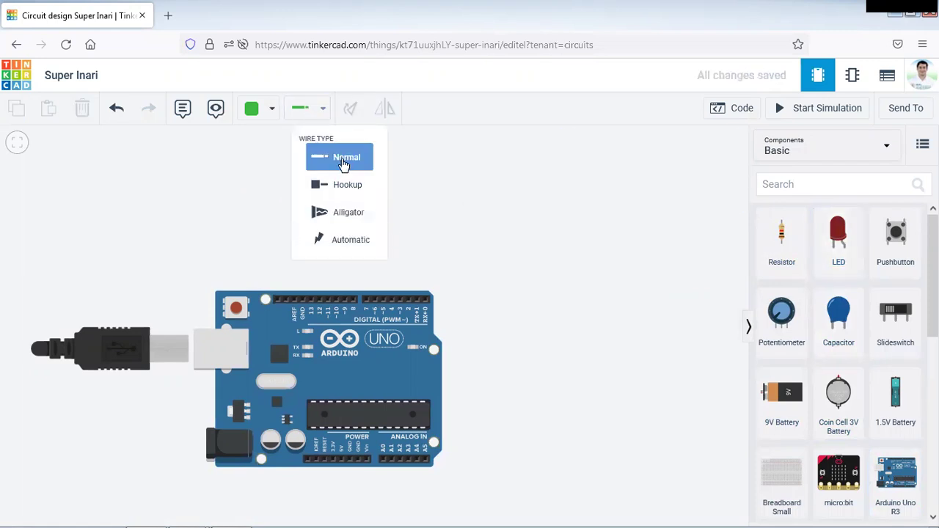
left_click(301, 206)
left_click(312, 299)
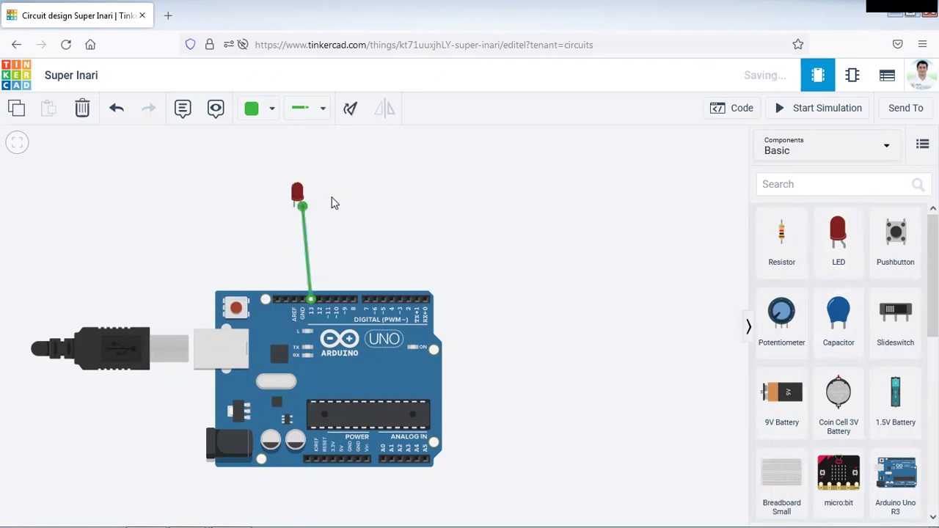
left_click_drag(298, 191, 304, 193)
Connect the LED's cathode to GND with a black wire
left_click(437, 176)
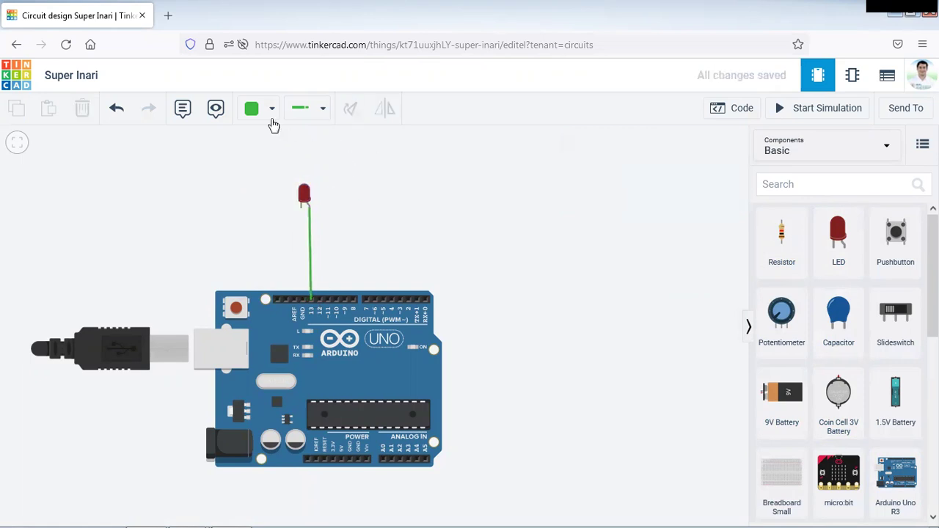
left_click(272, 117)
left_click(275, 151)
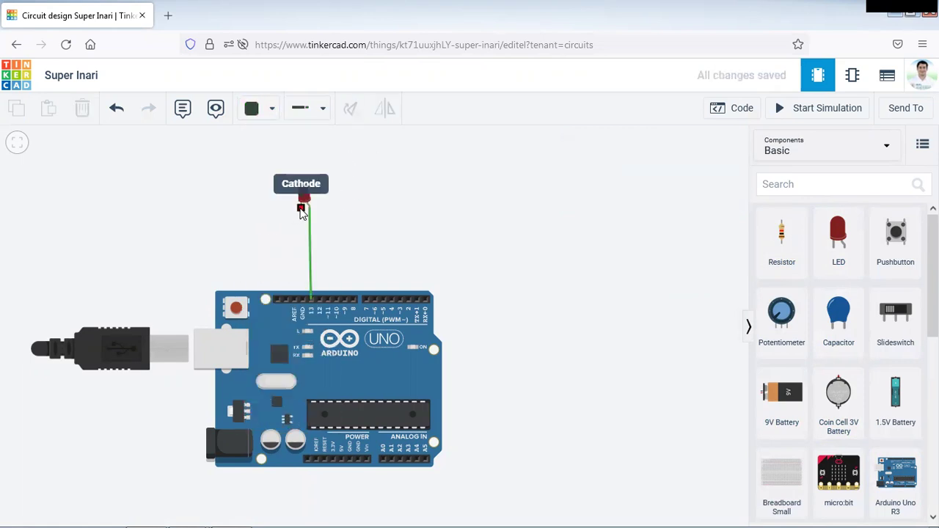
left_click(301, 205)
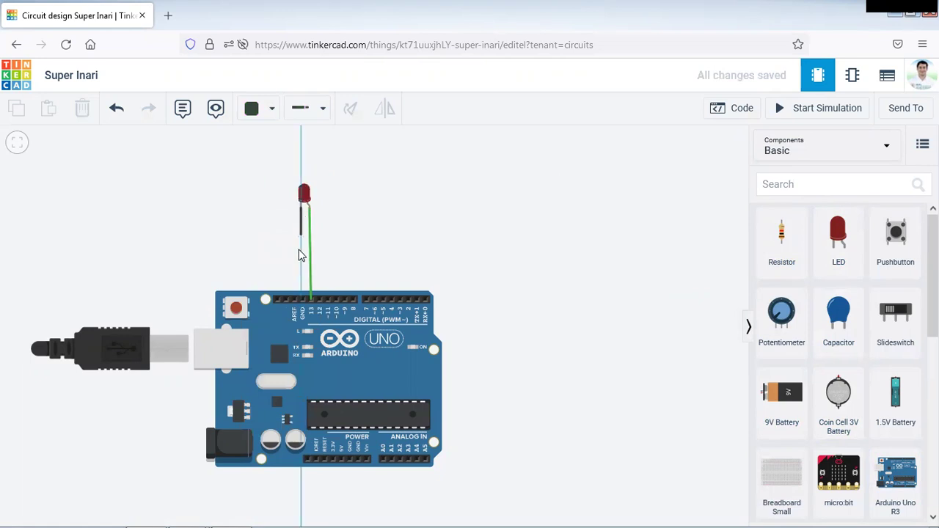
left_click(301, 299)
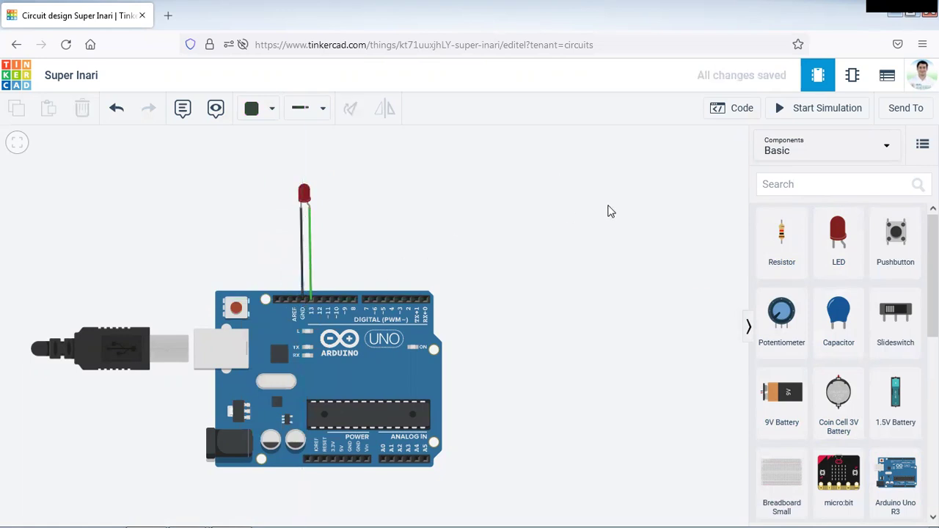
Search all components for 'phot' and place a photoresistor just right of the LED
left_click(839, 184)
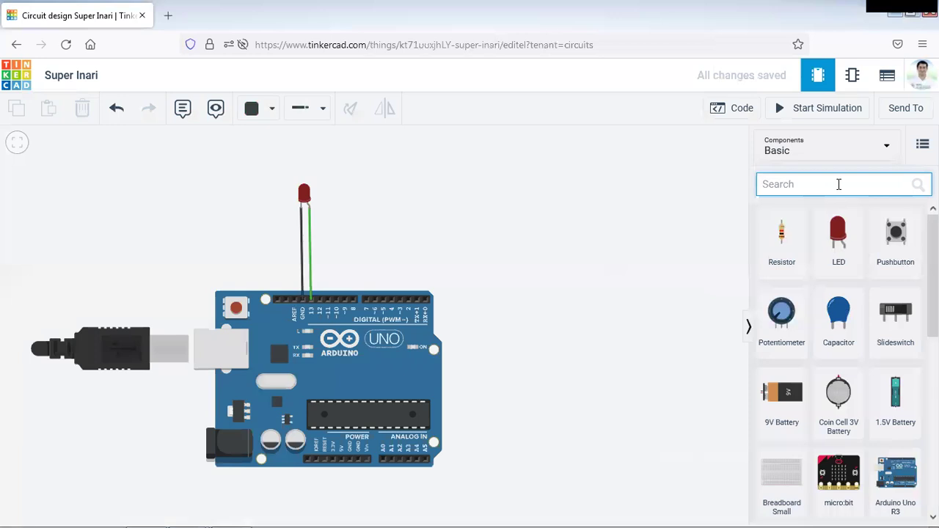
type("LDR")
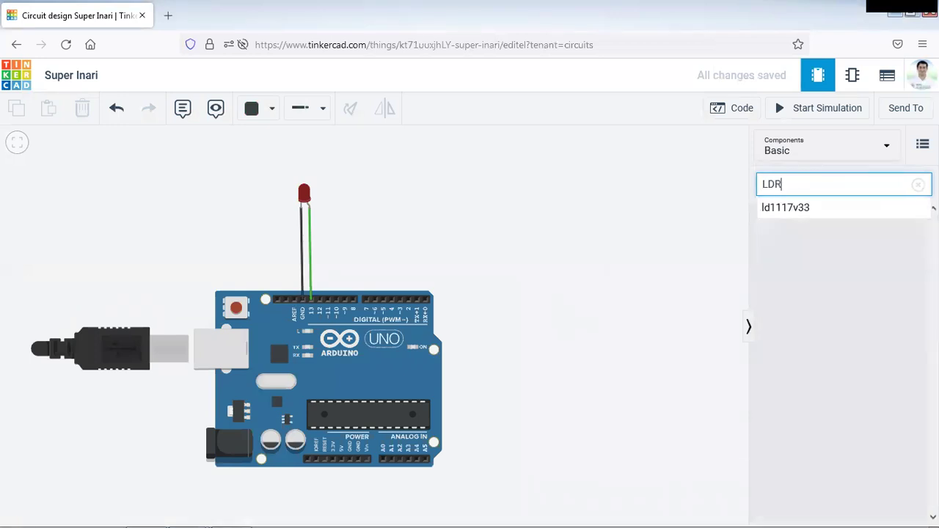
left_click(887, 144)
left_click(781, 174)
left_click(802, 180)
type("ldr")
key("Return")
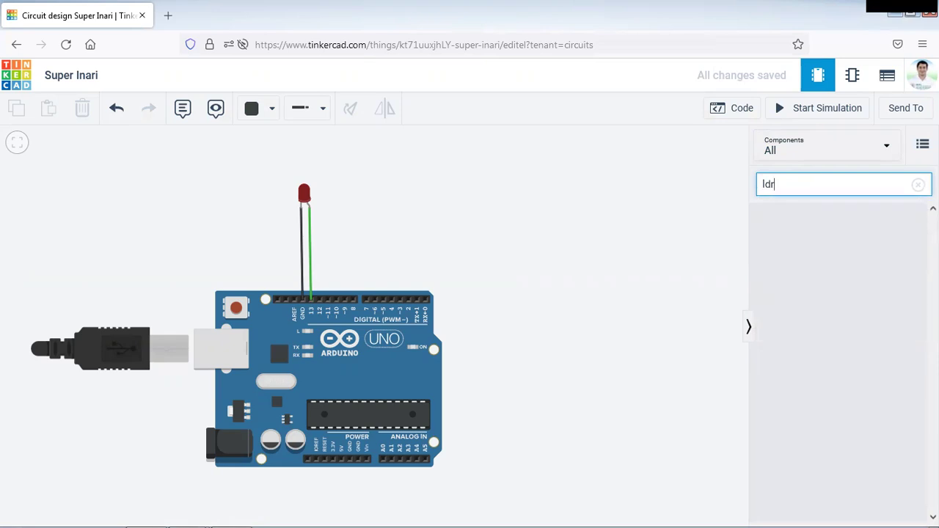
key("BackSpace")
key("BackSpace")
key("BackSpace")
type("phot")
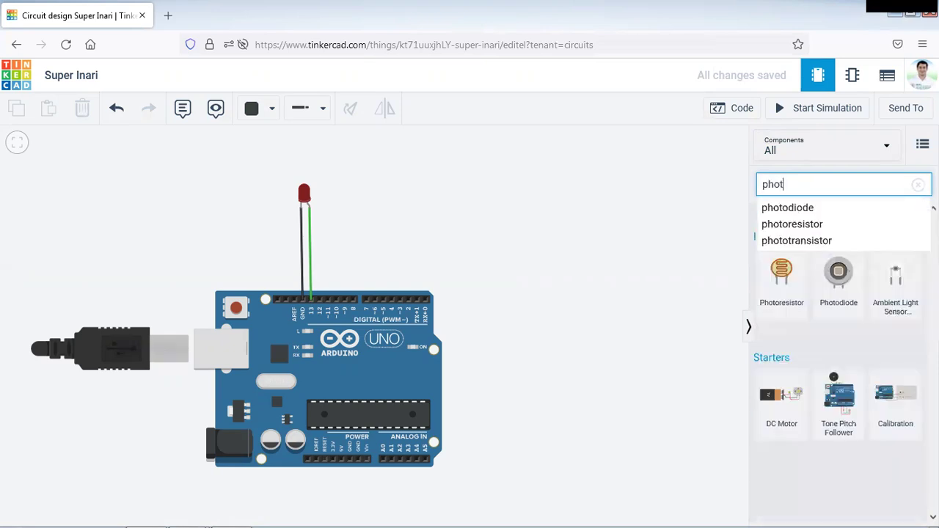
left_click_drag(781, 275, 447, 218)
left_click_drag(531, 310, 445, 285)
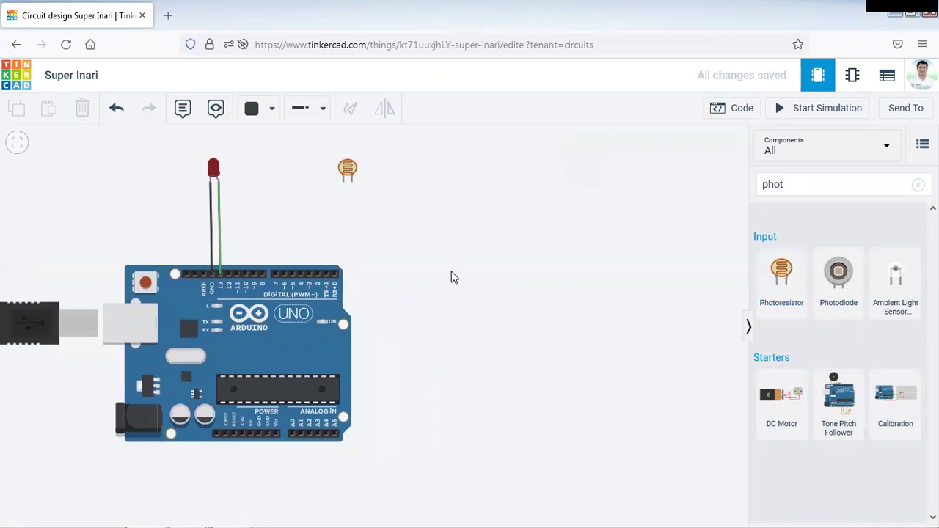
Route a red wire from photoresistor Terminal 1 around the board to the 5V pin
left_click(268, 116)
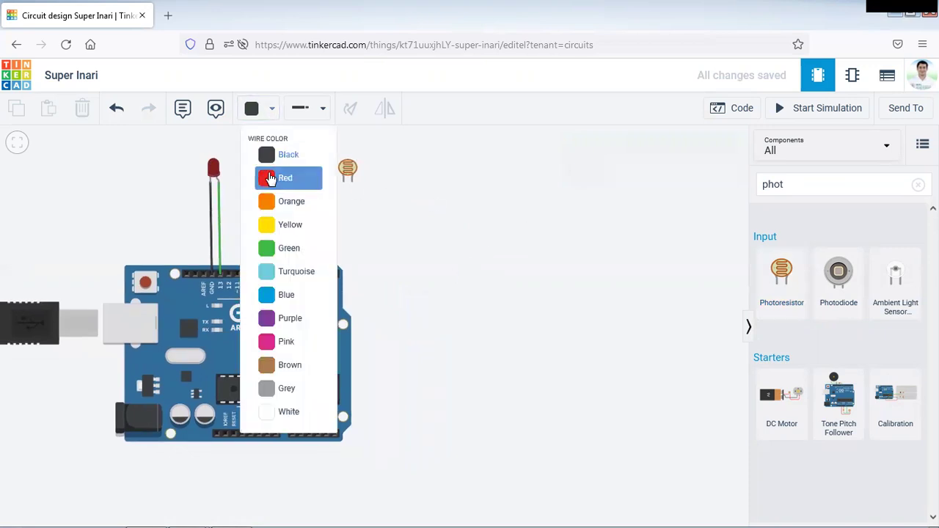
left_click(272, 182)
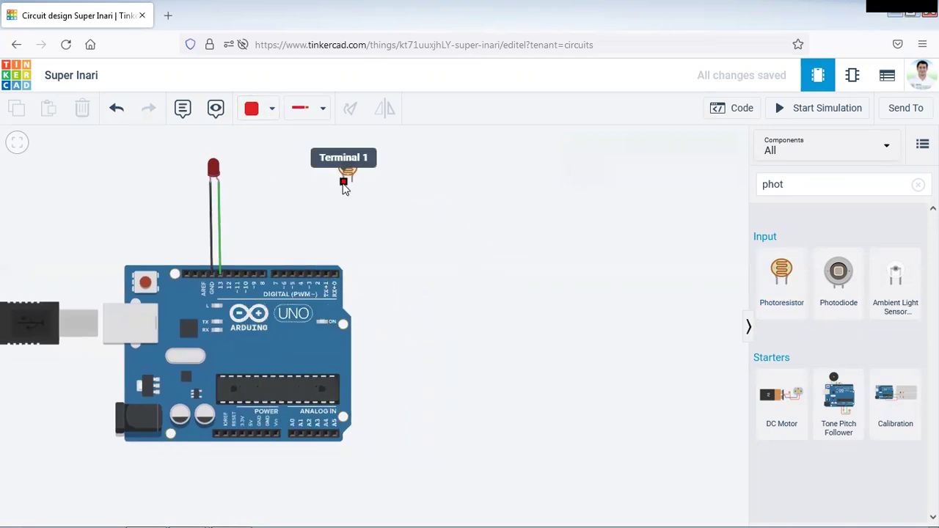
left_click(342, 183)
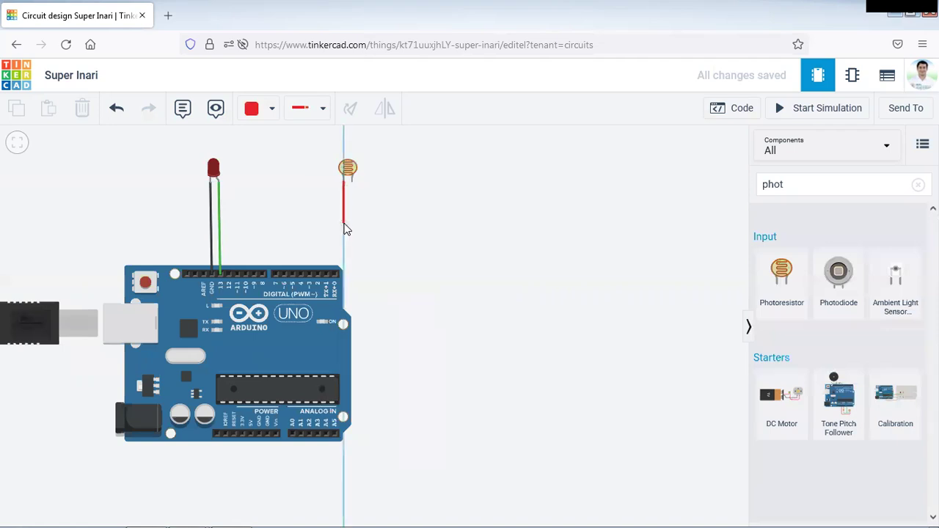
left_click(344, 222)
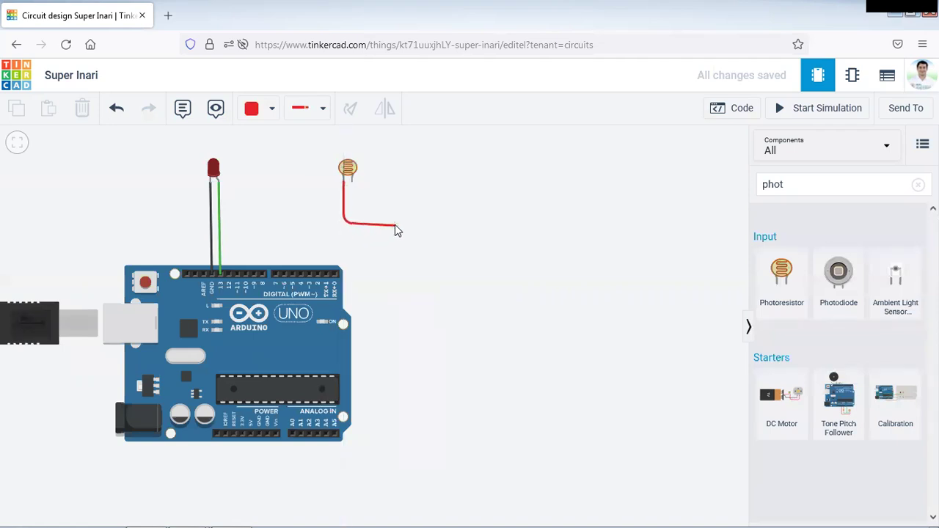
left_click(398, 225)
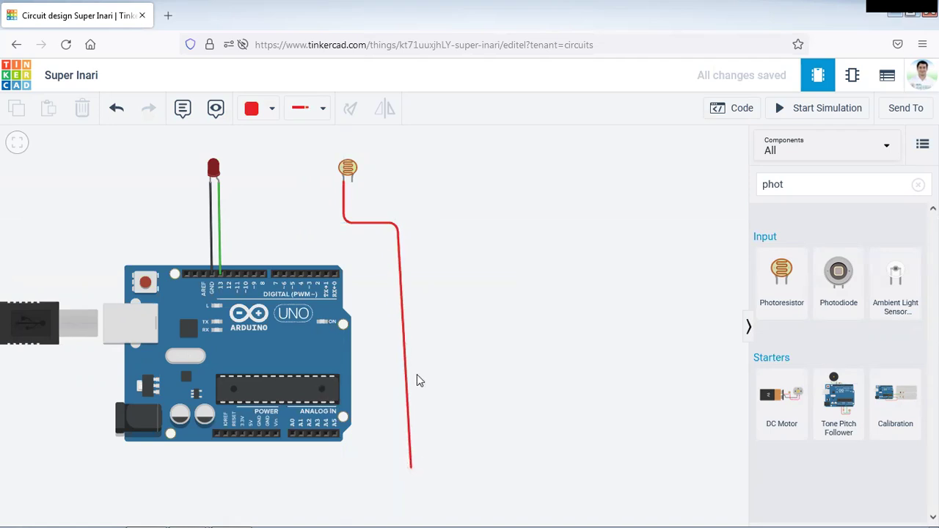
left_click_drag(411, 468, 402, 473)
left_click(400, 469)
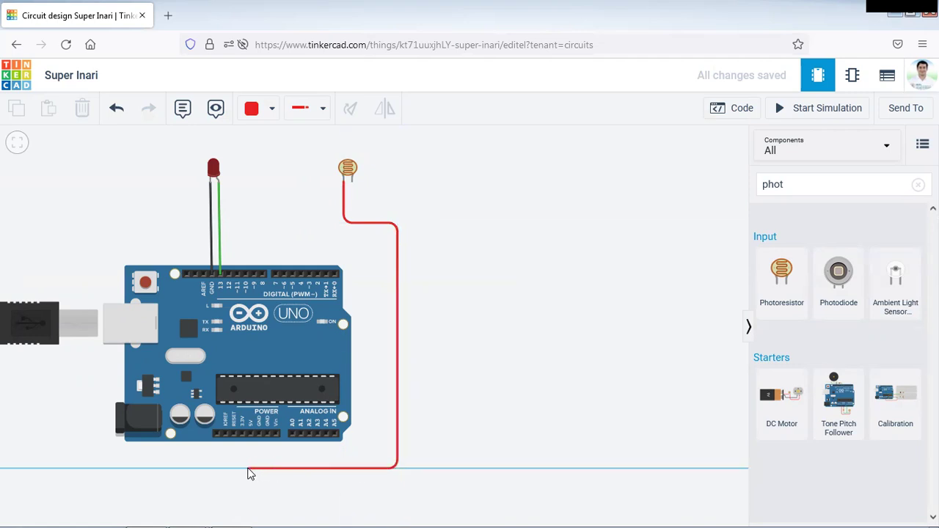
left_click(248, 471)
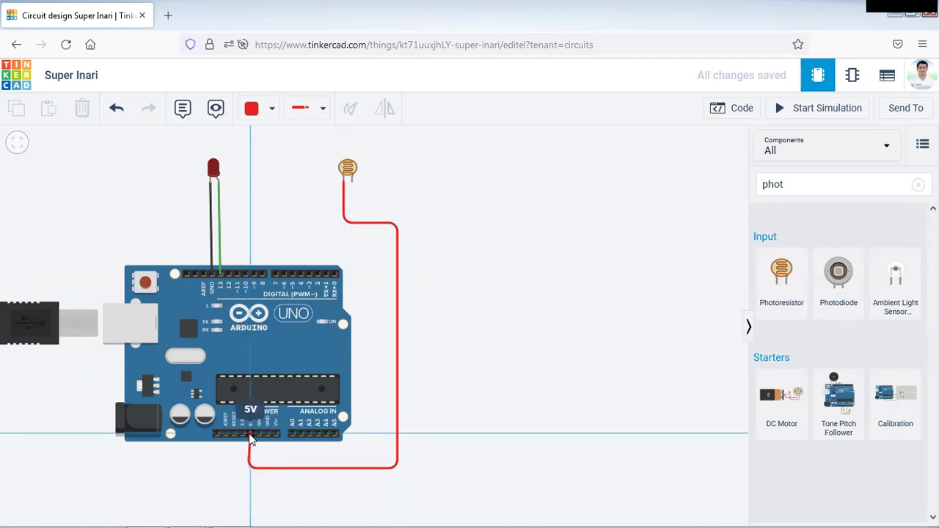
left_click(250, 434)
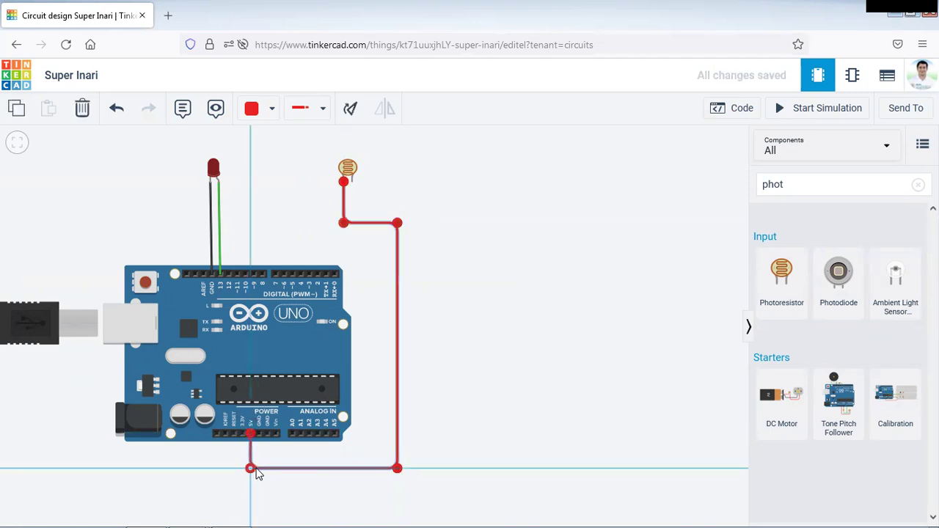
left_click(431, 212)
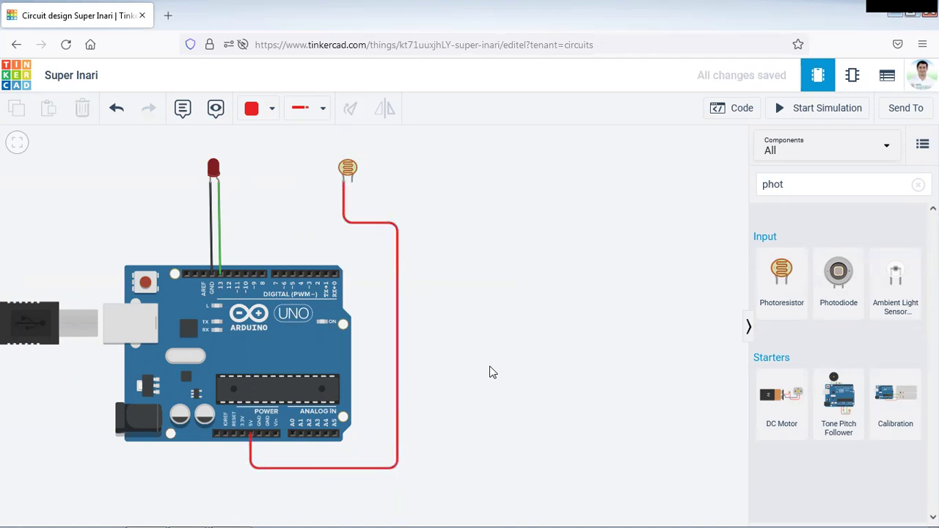
Route a green wire from photoresistor Terminal 2 to analog pin A0
left_click(268, 110)
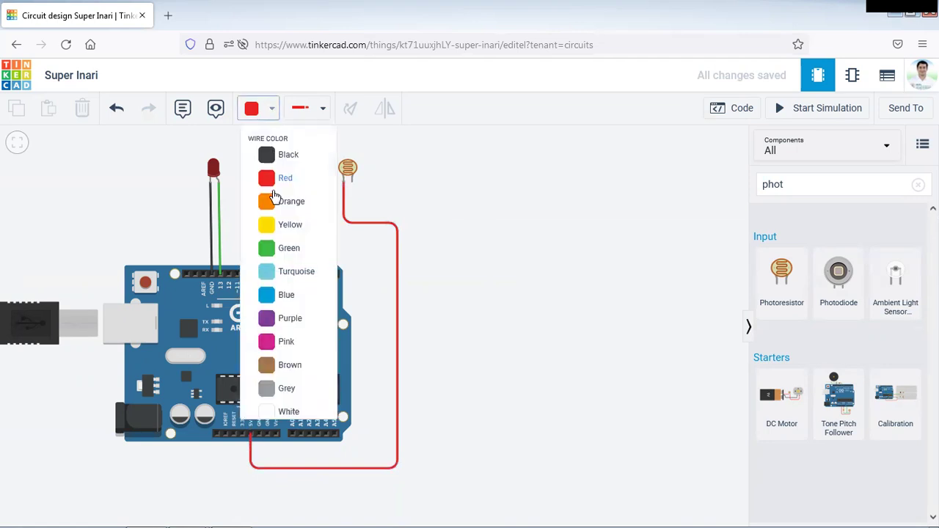
left_click(279, 248)
left_click(351, 180)
left_click(415, 183)
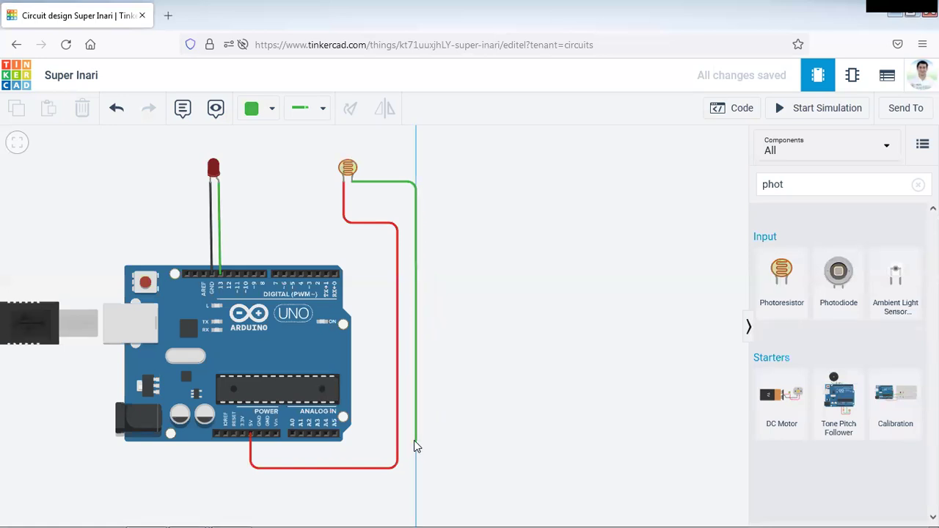
left_click(415, 444)
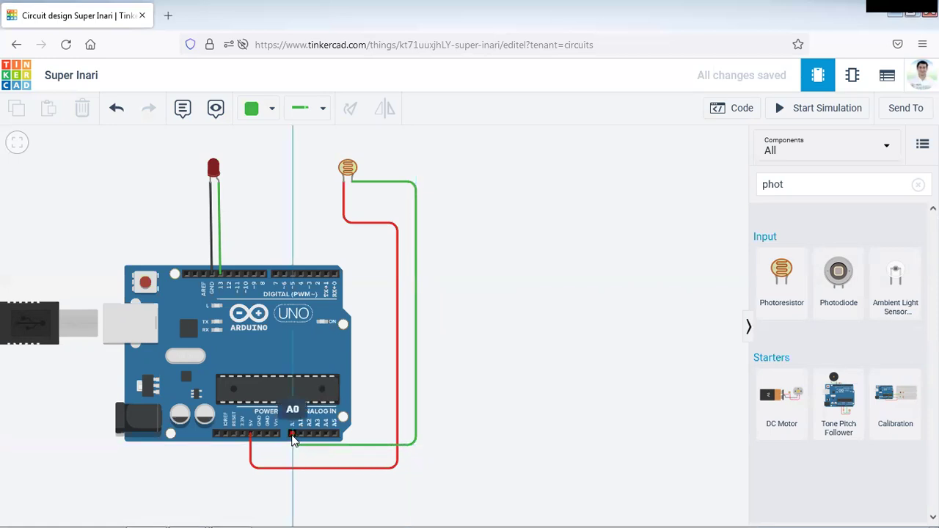
left_click(293, 438)
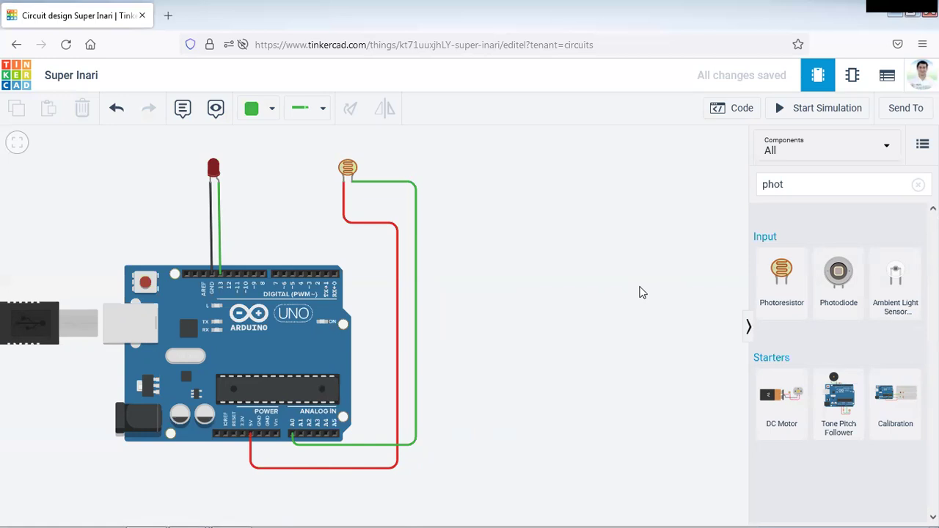
Clear the search and place a resistor to the right of the Arduino board
left_click(276, 108)
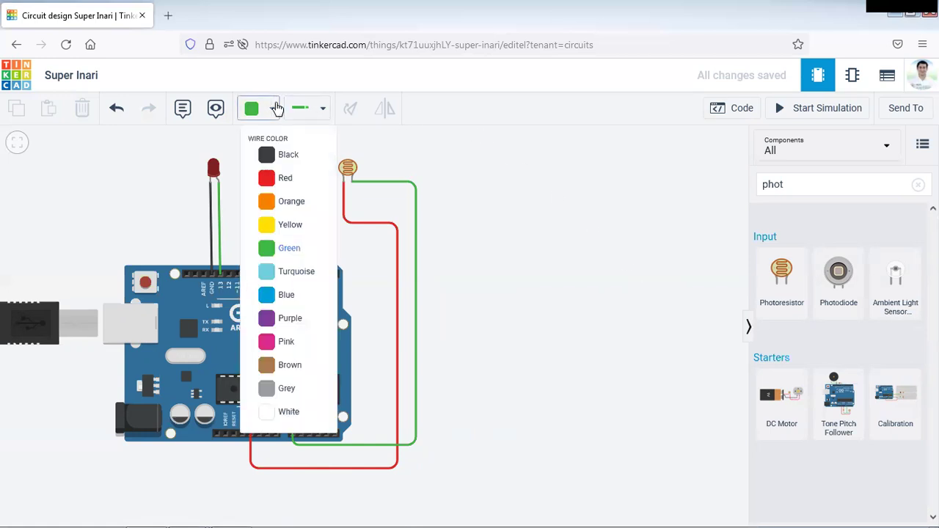
left_click(604, 191)
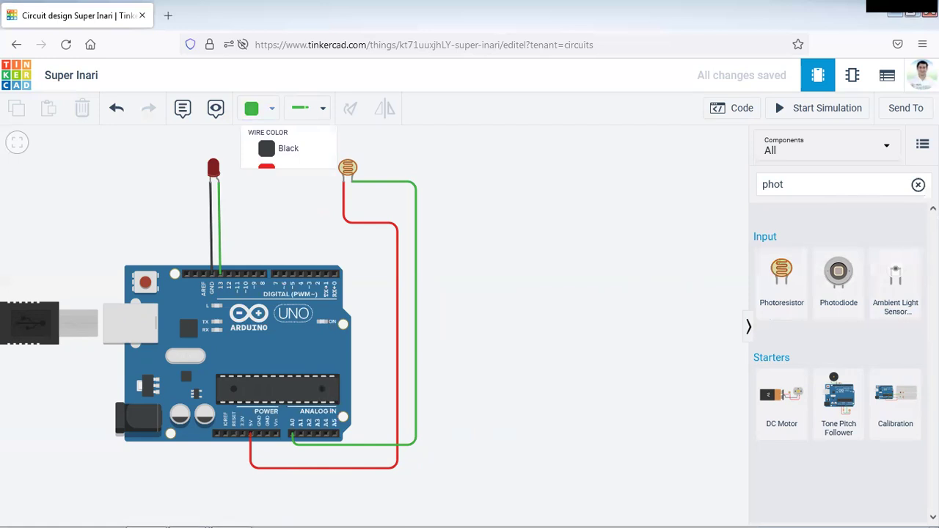
left_click(917, 184)
left_click_drag(779, 269, 456, 323)
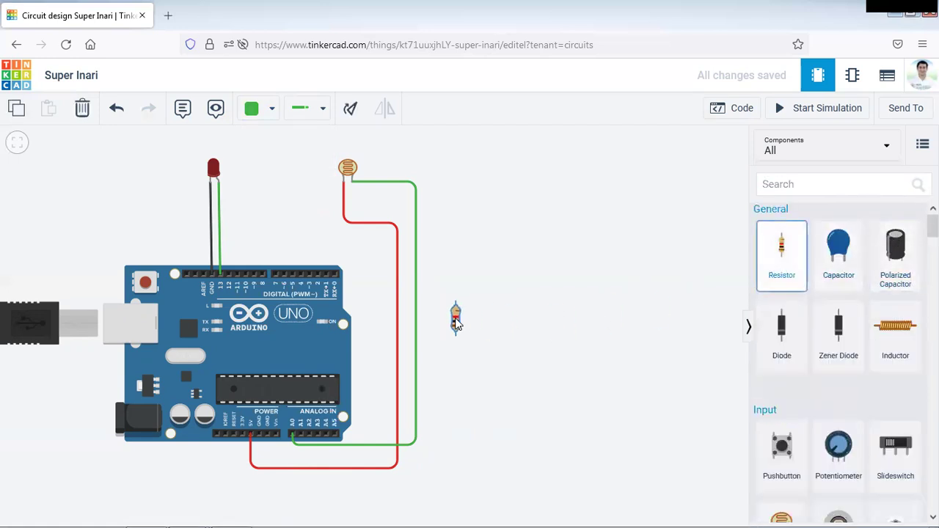
left_click_drag(456, 323, 443, 314)
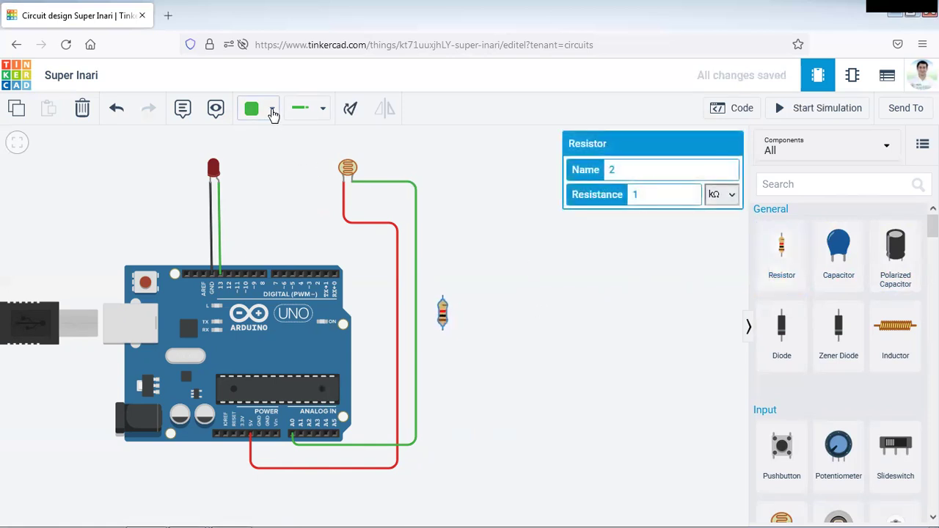
Connect the photoresistor's second terminal to the resistor's top with a black wire
left_click(271, 107)
left_click(286, 154)
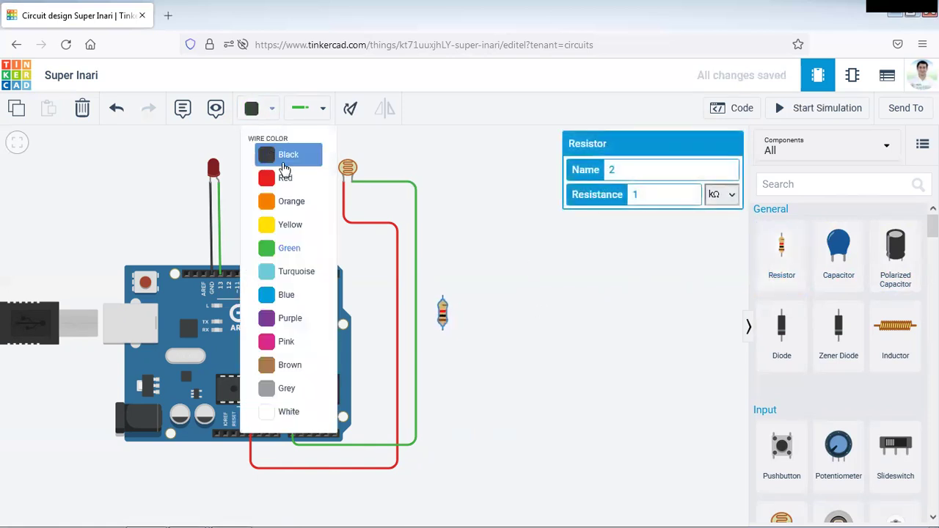
left_click(351, 182)
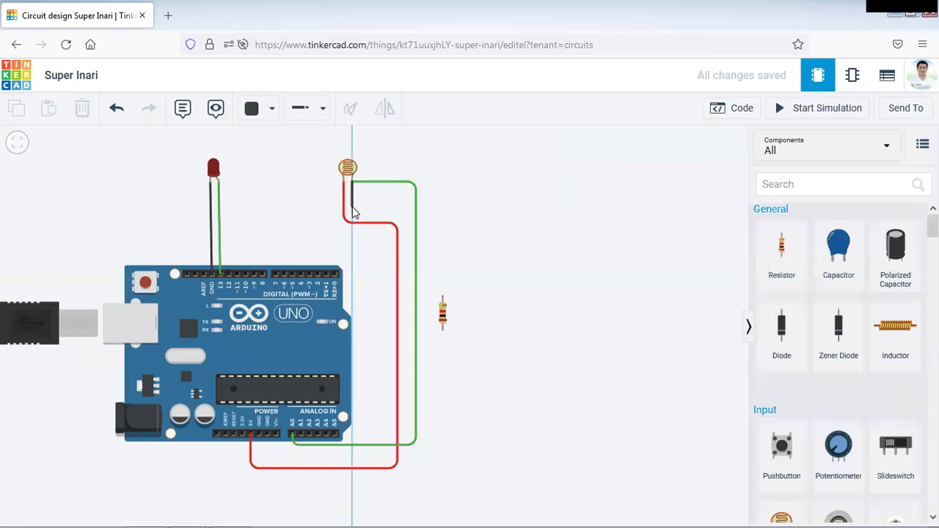
left_click(352, 205)
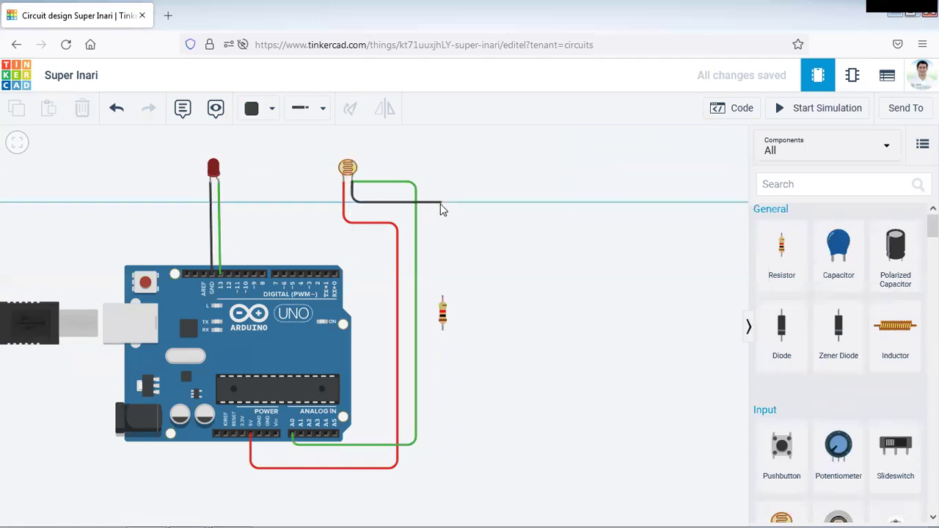
left_click(444, 205)
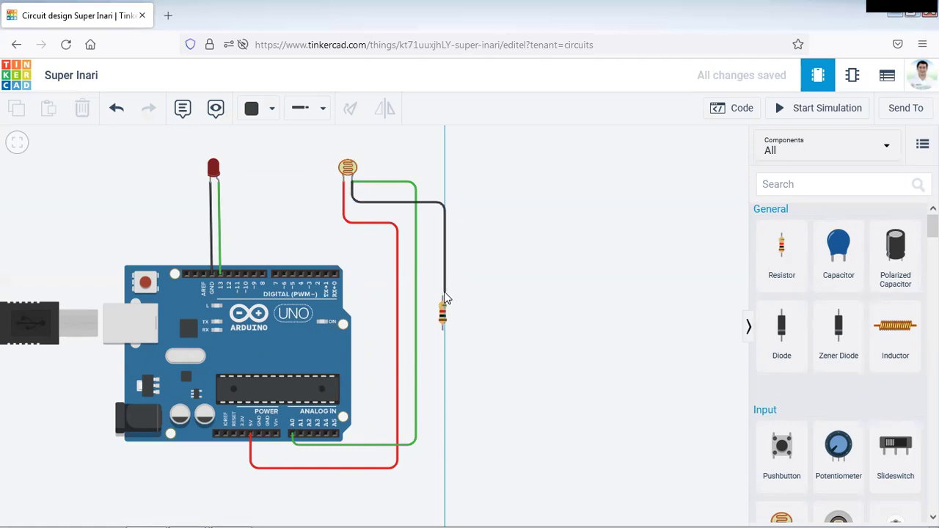
left_click(443, 297)
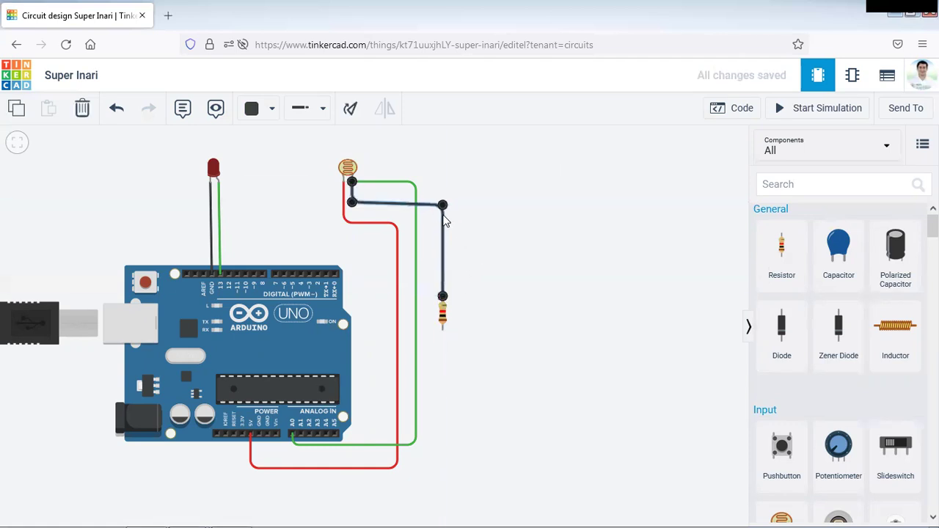
Wire the resistor's lower terminal to Arduino GND in black, then open the code editor
left_click(442, 327)
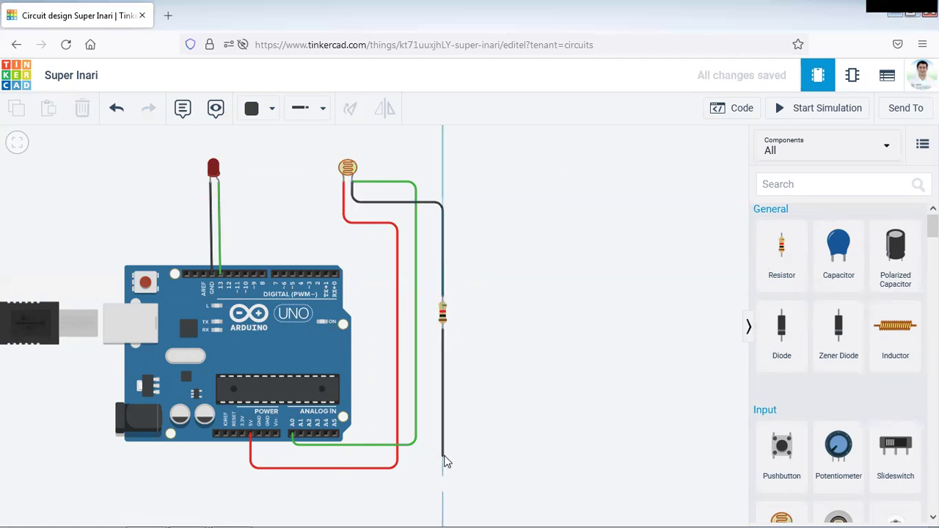
left_click(443, 457)
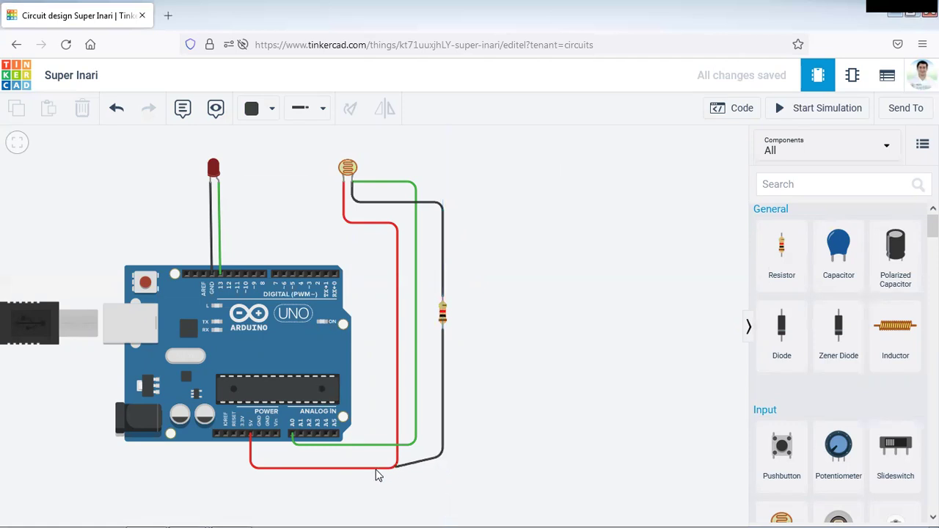
left_click(267, 456)
left_click(267, 433)
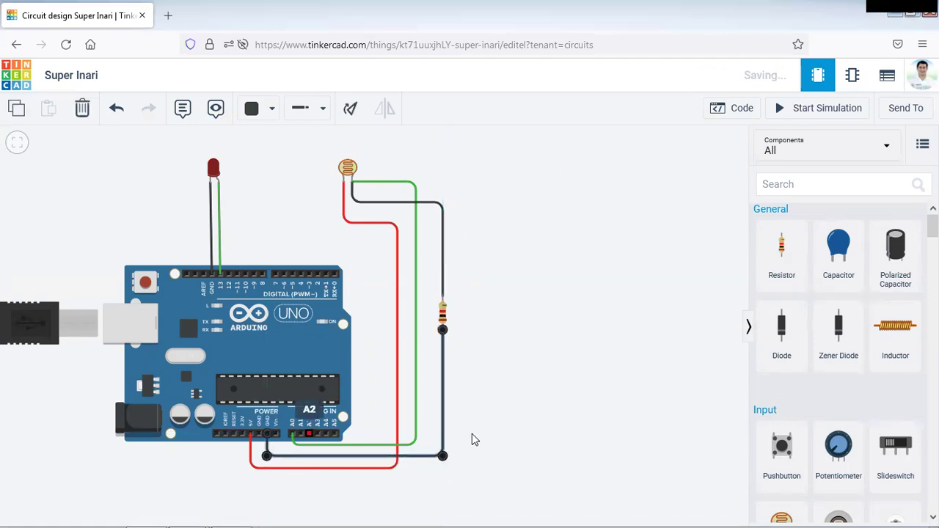
left_click(606, 392)
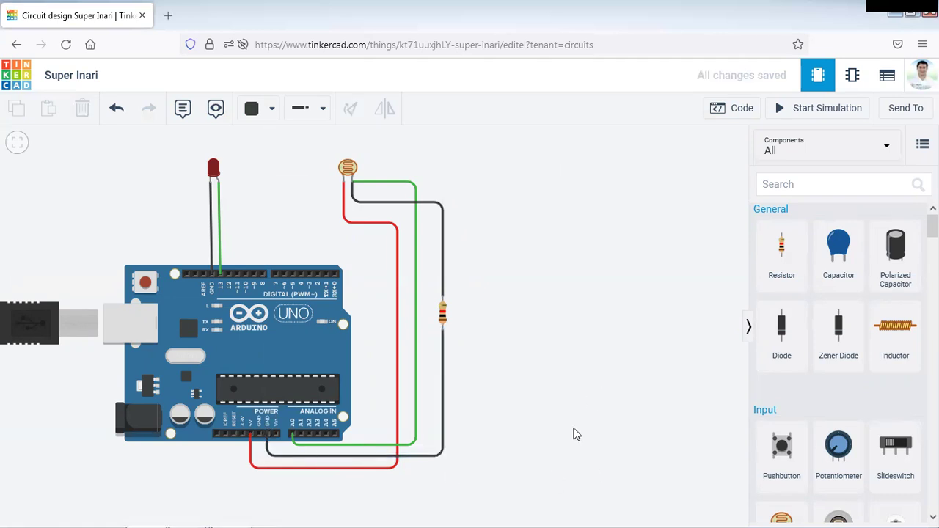
mouse_move(528, 268)
left_mouse_down()
mouse_move(526, 287)
mouse_move(538, 274)
left_mouse_up()
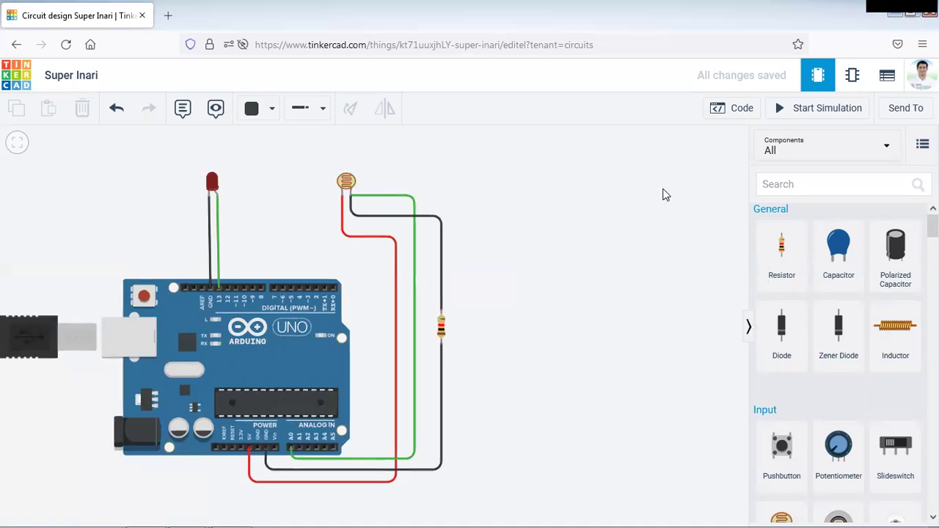
left_click(721, 112)
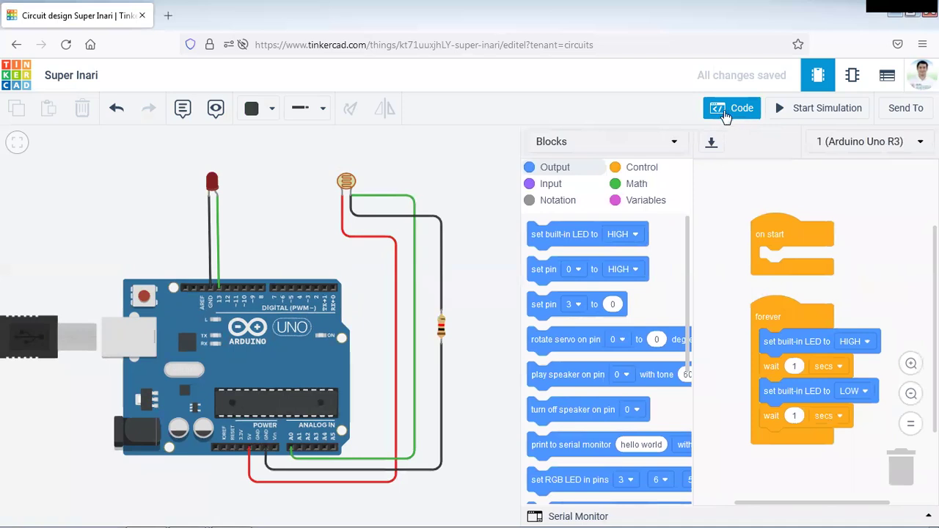
Switch the code editor to Text mode and delete the default example code
left_click(601, 141)
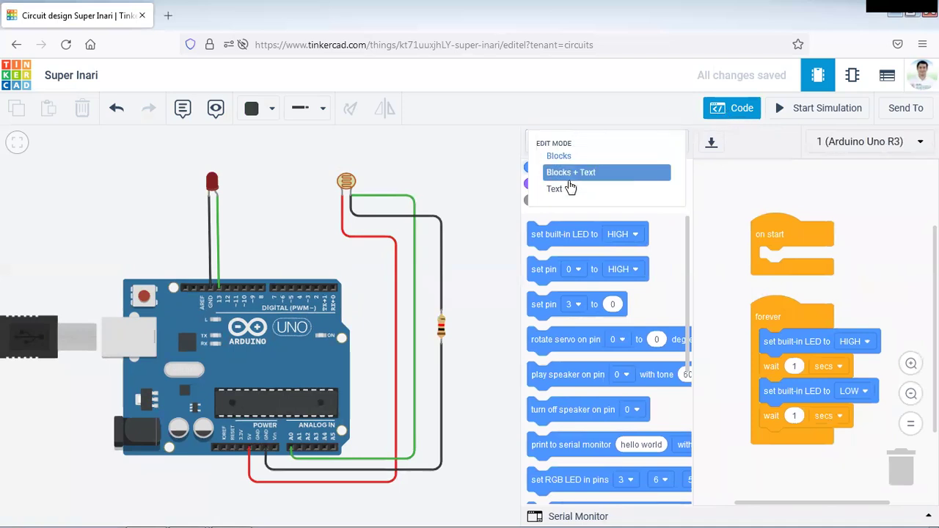
left_click(569, 190)
left_click(509, 330)
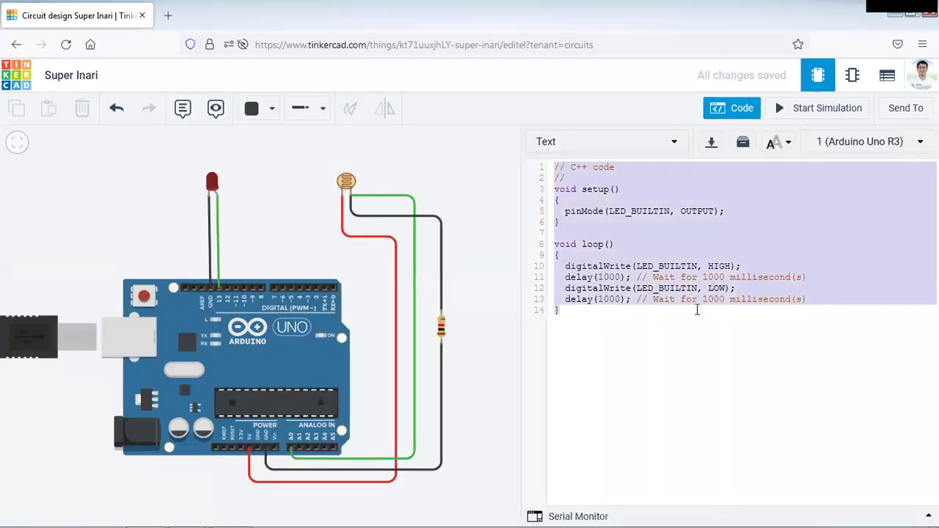
key("Delete")
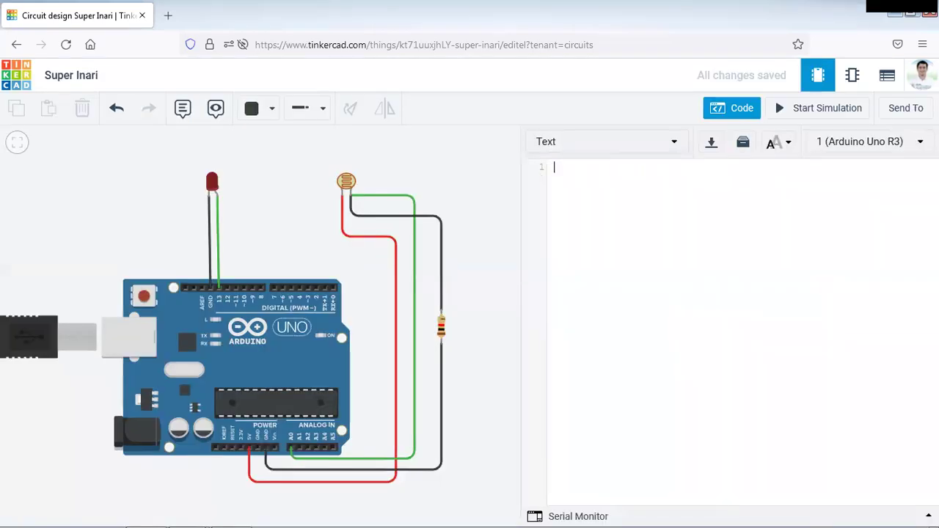
Copy the LDR sketch from Notepad and paste it into the Tinkercad editor
key("alt+Tab")
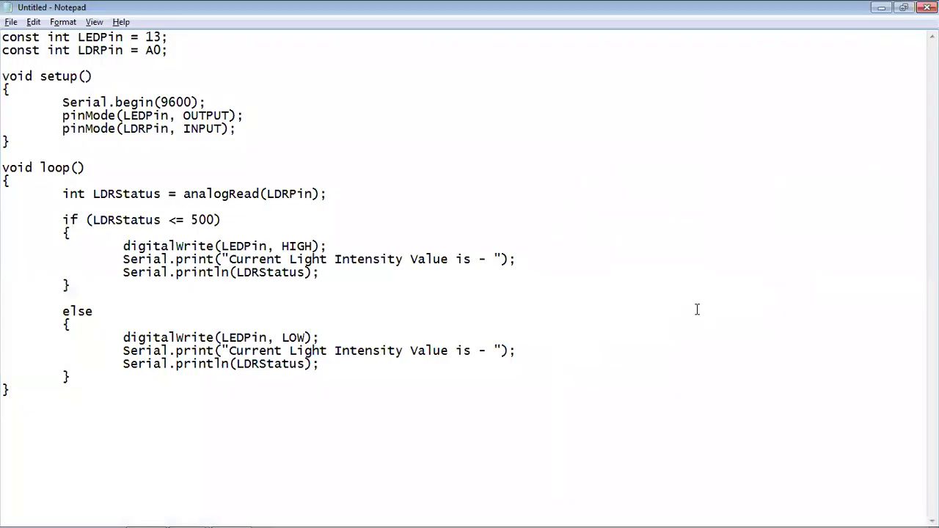
key("ctrl+a")
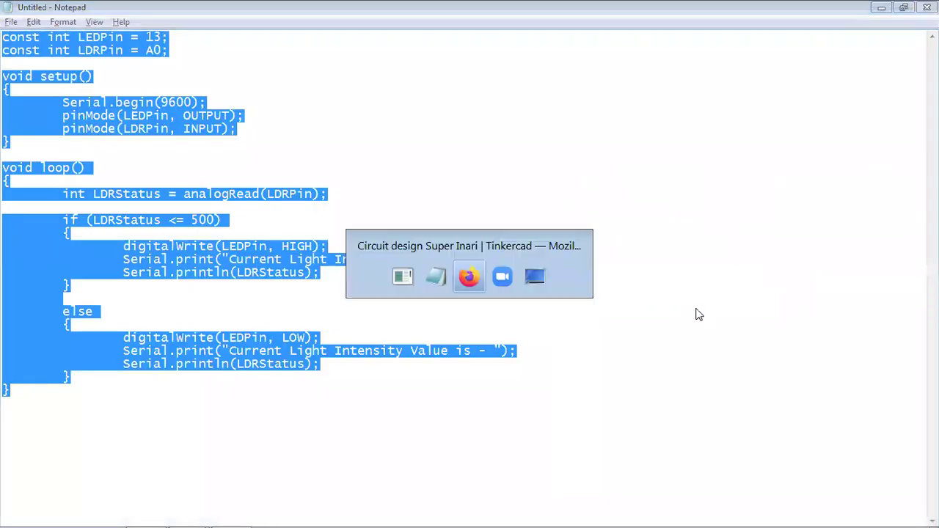
key("ctrl+c")
key("alt+Tab")
key("ctrl+v")
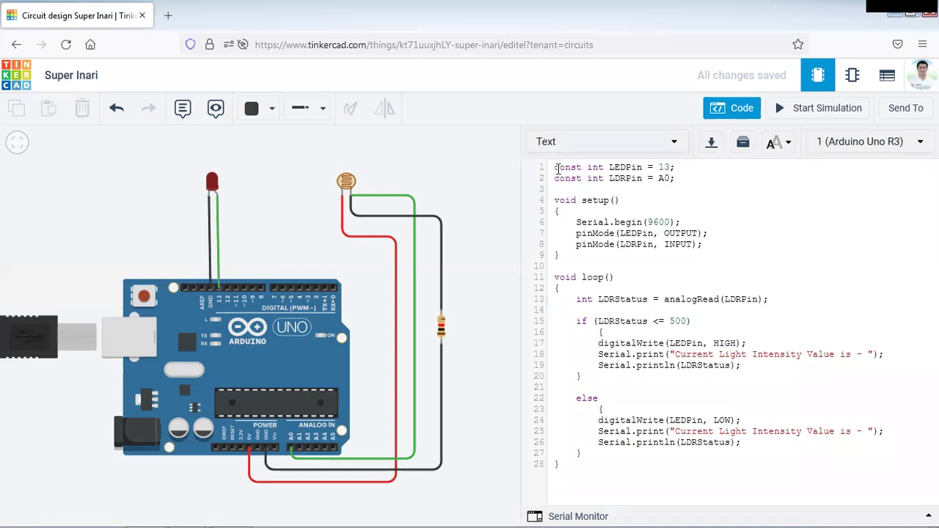
left_click_drag(554, 167, 678, 167)
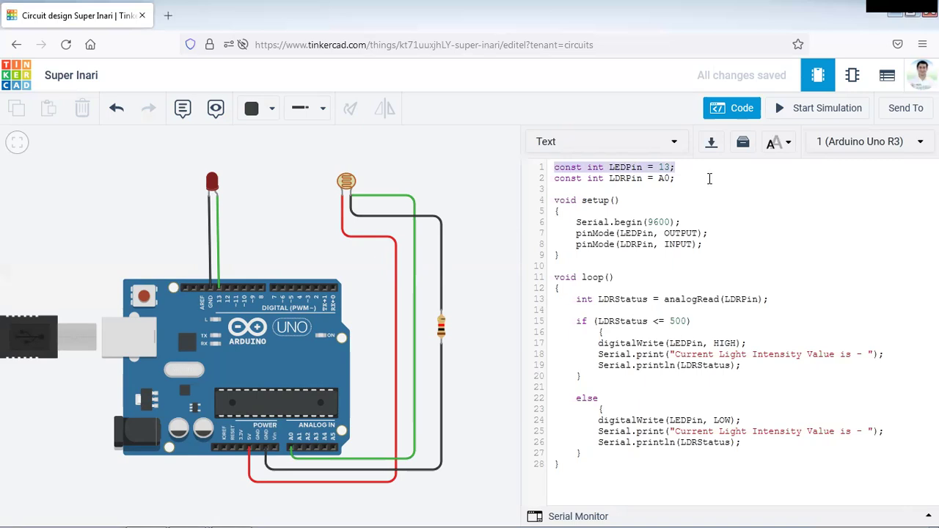
double_click(665, 167)
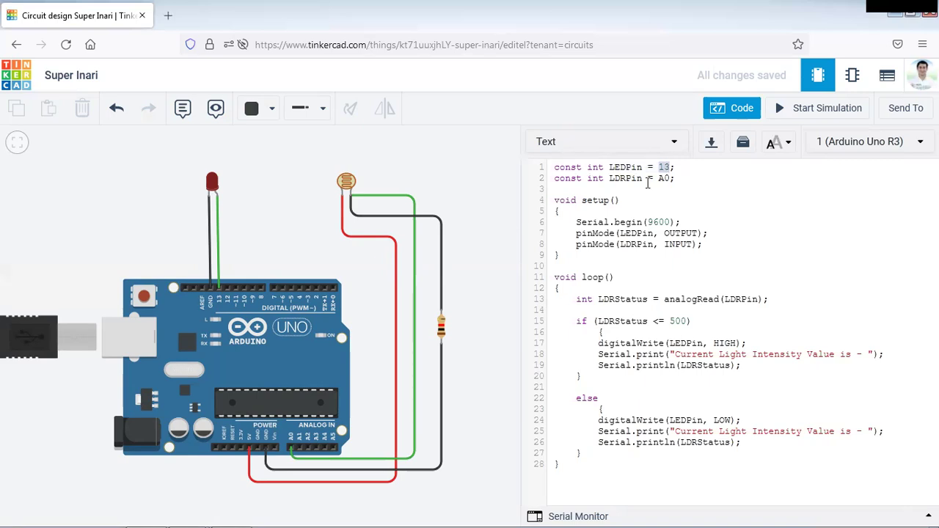
double_click(629, 178)
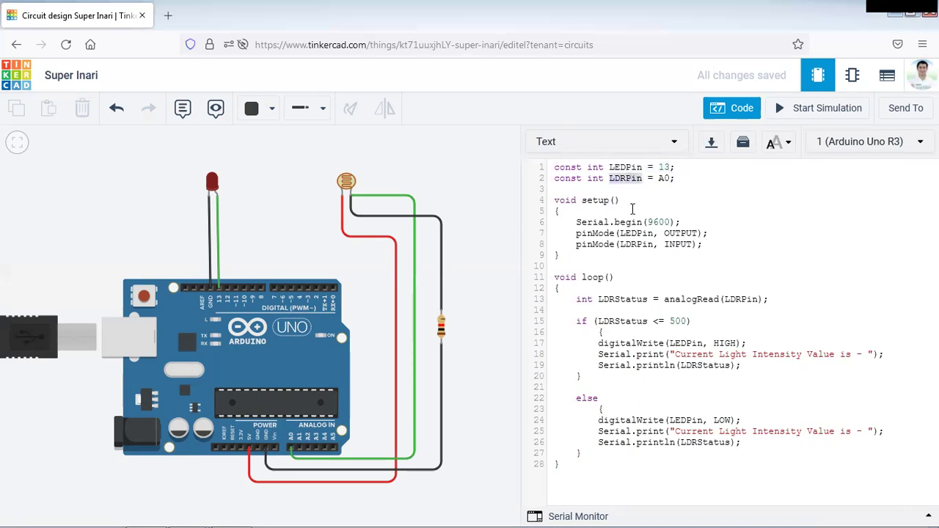
double_click(663, 179)
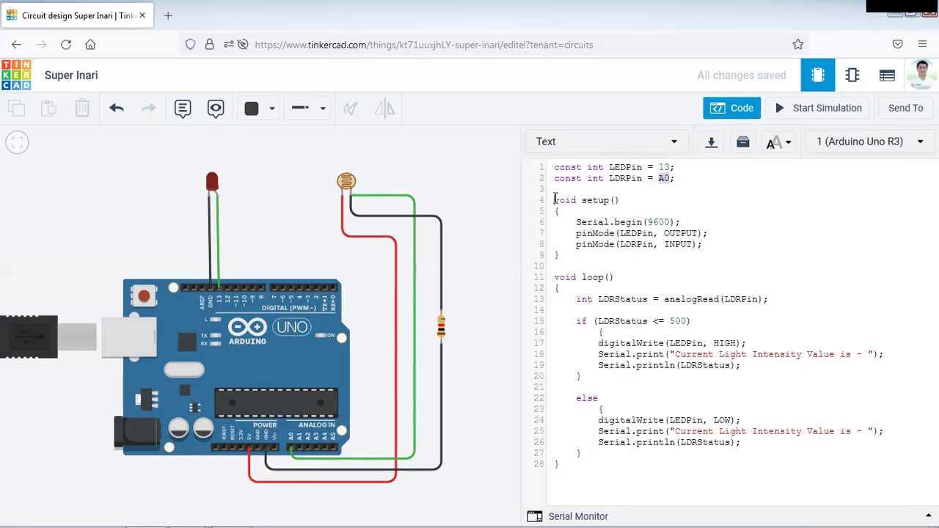
left_click_drag(556, 200, 598, 256)
left_click_drag(577, 222, 682, 222)
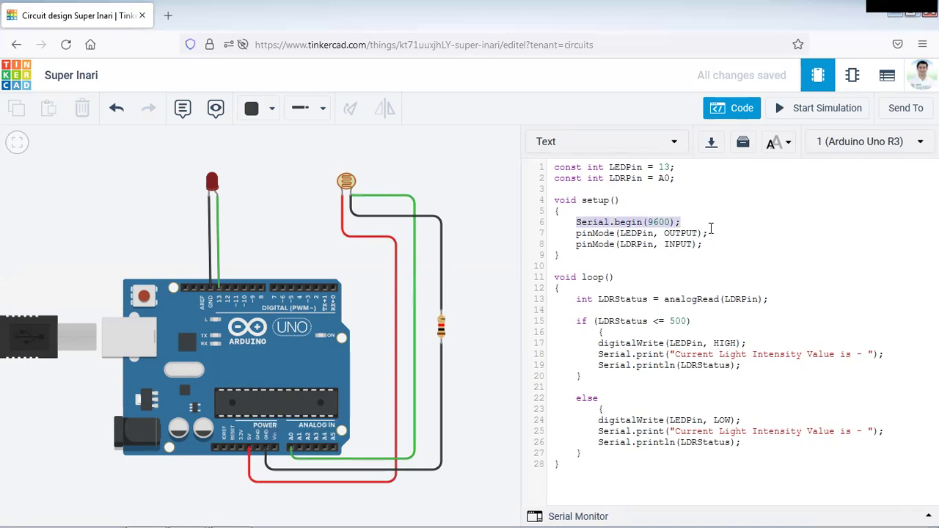
left_click(710, 229)
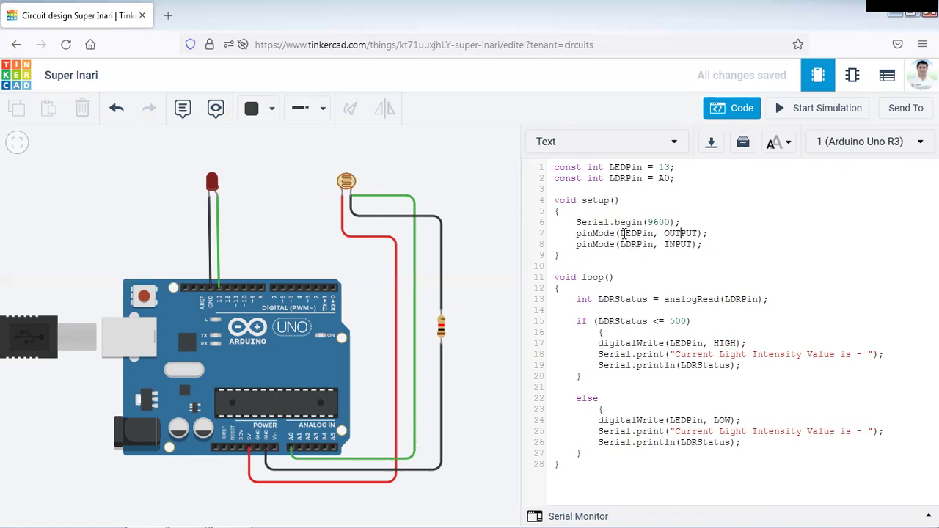
left_click_drag(621, 233, 652, 233)
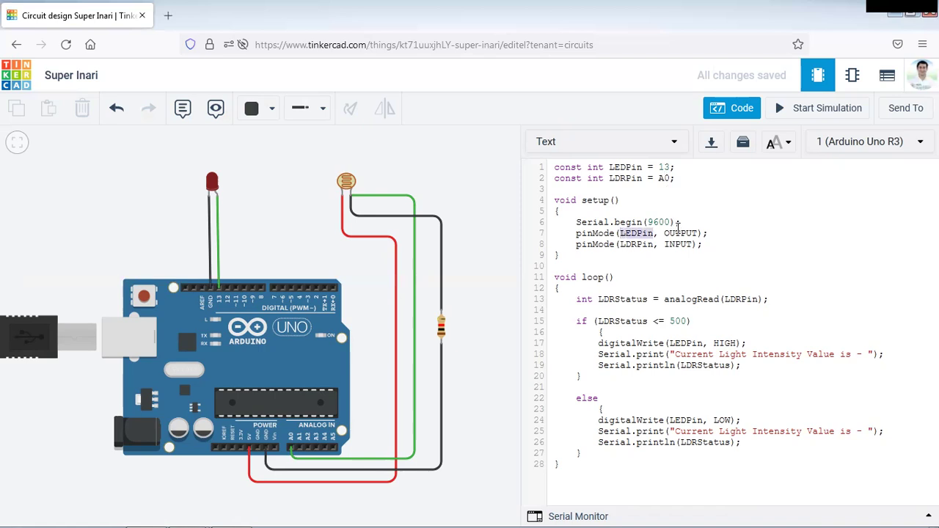
double_click(677, 234)
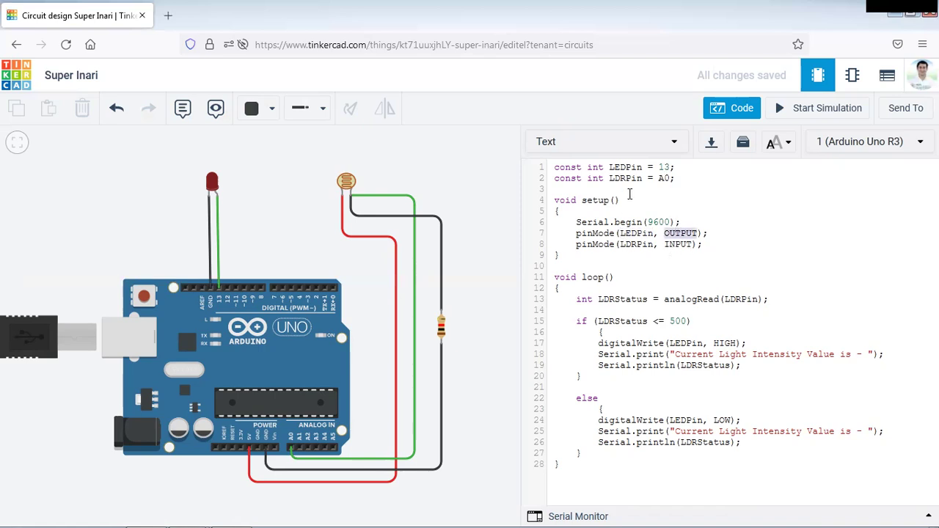
left_click(622, 234)
double_click(622, 244)
double_click(678, 245)
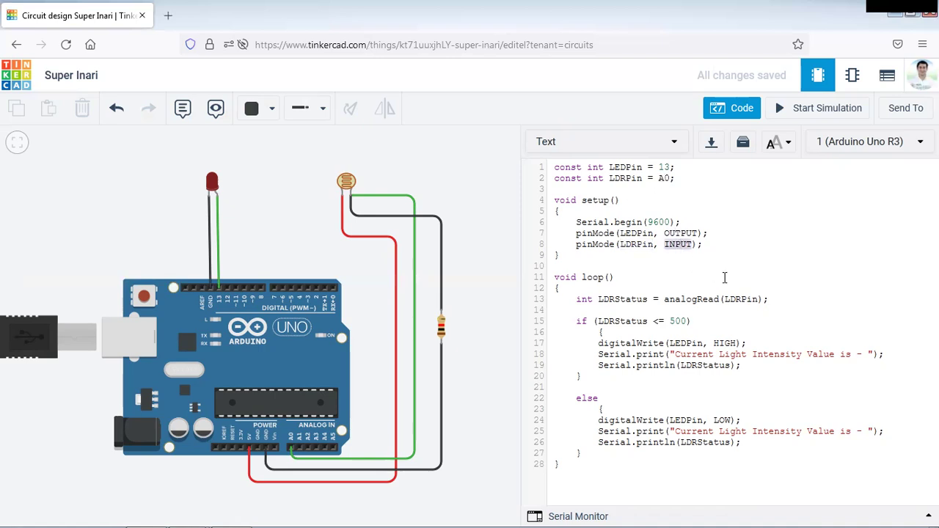
double_click(638, 245)
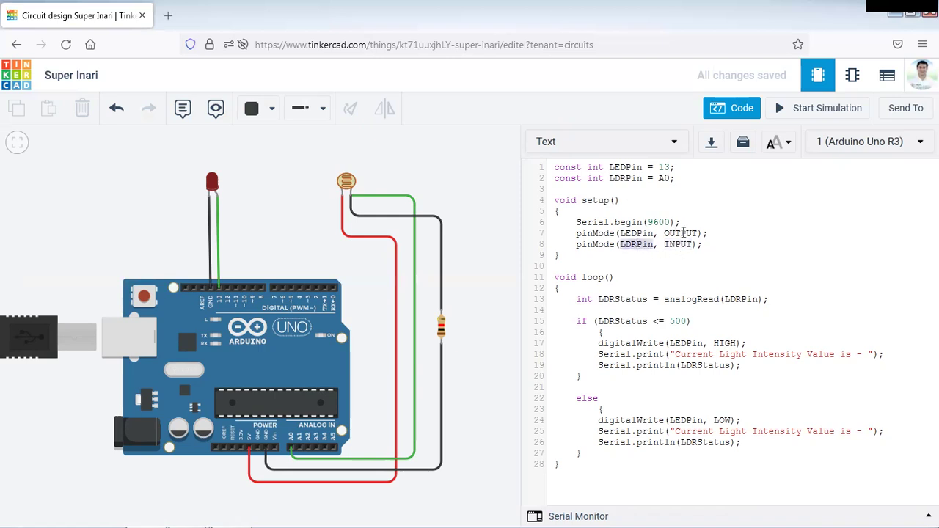
double_click(683, 233)
double_click(637, 233)
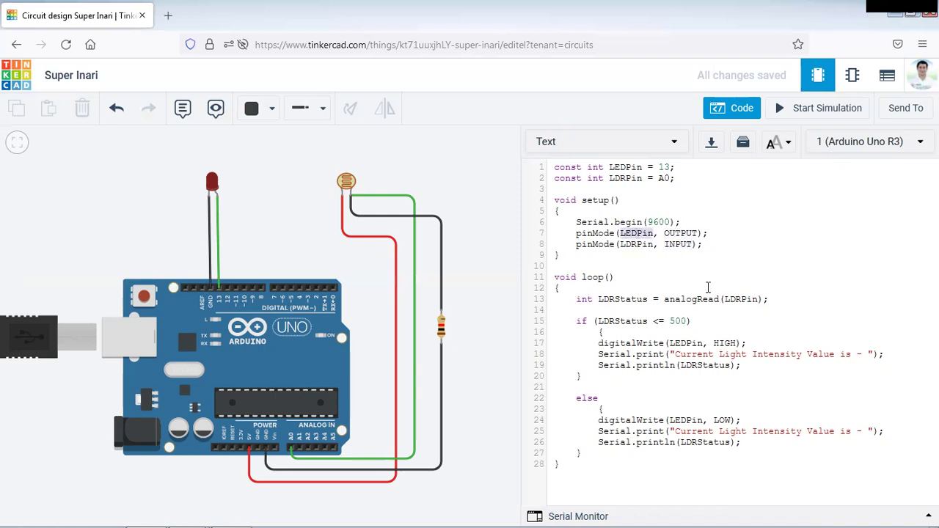
double_click(624, 299)
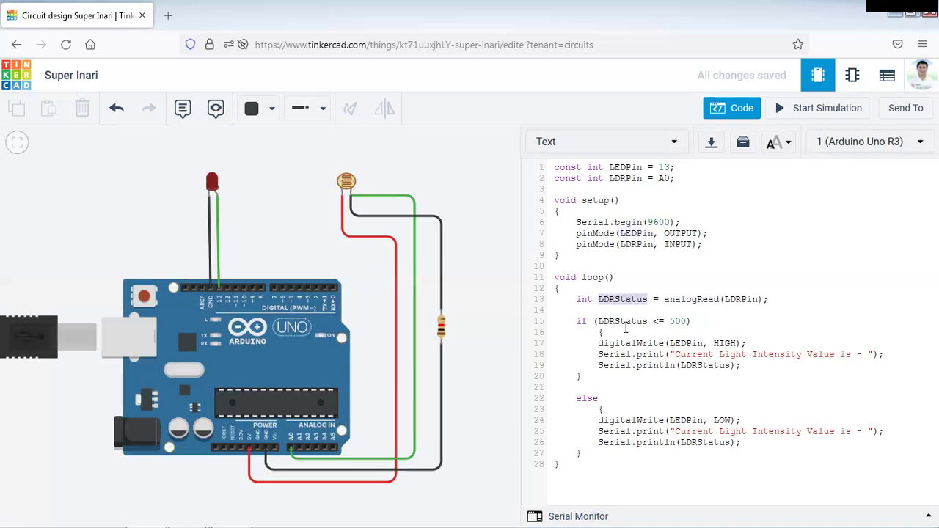
double_click(585, 300)
double_click(615, 299)
left_click_drag(664, 300, 725, 300)
left_click(723, 301)
double_click(743, 300)
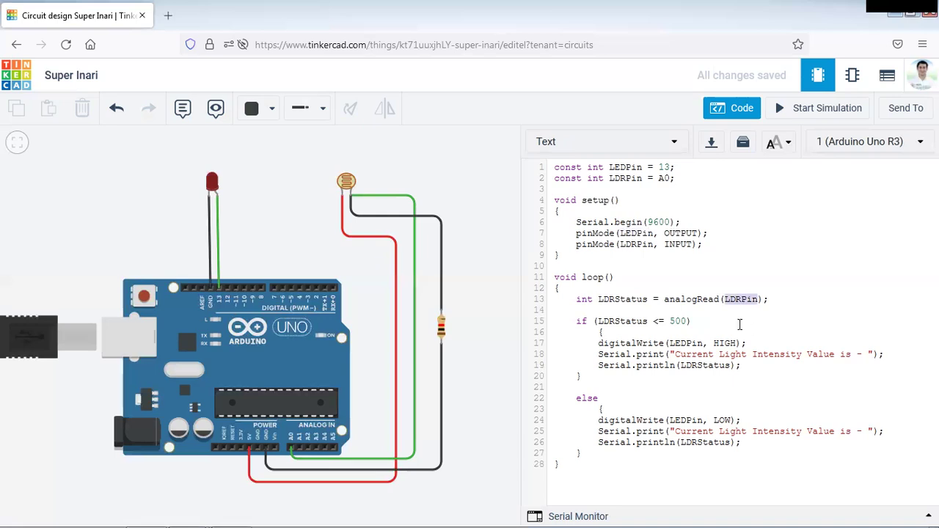
left_click(664, 299)
double_click(746, 299)
double_click(621, 299)
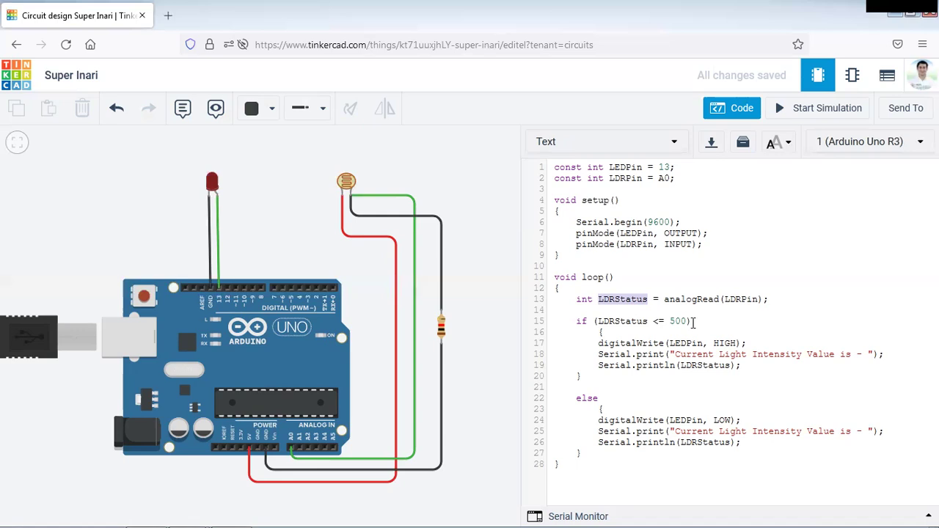
Un-indent the opening braces on lines 16 and 23 to align with if and else
left_click(598, 331)
key("BackSpace")
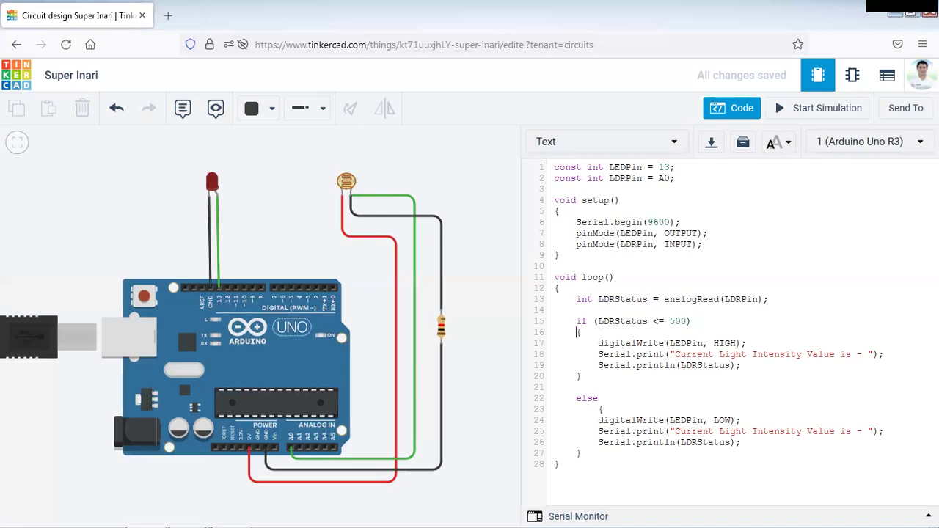
left_click(576, 399)
left_click(600, 409)
key("BackSpace")
Highlight the 500 threshold, the digitalWrite HIGH line and the Serial print lines 18–19
left_click(675, 321)
left_click_drag(597, 344, 747, 343)
left_click_drag(597, 354, 741, 365)
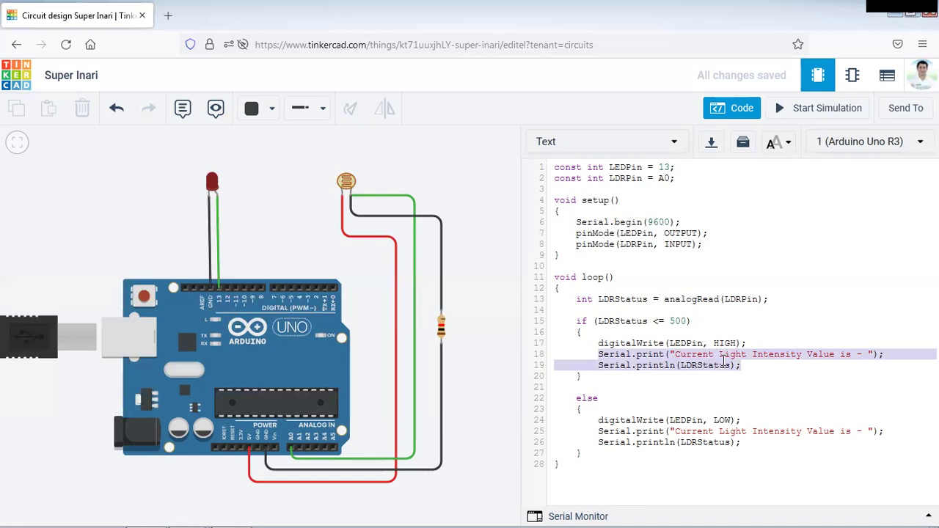
left_click(630, 328)
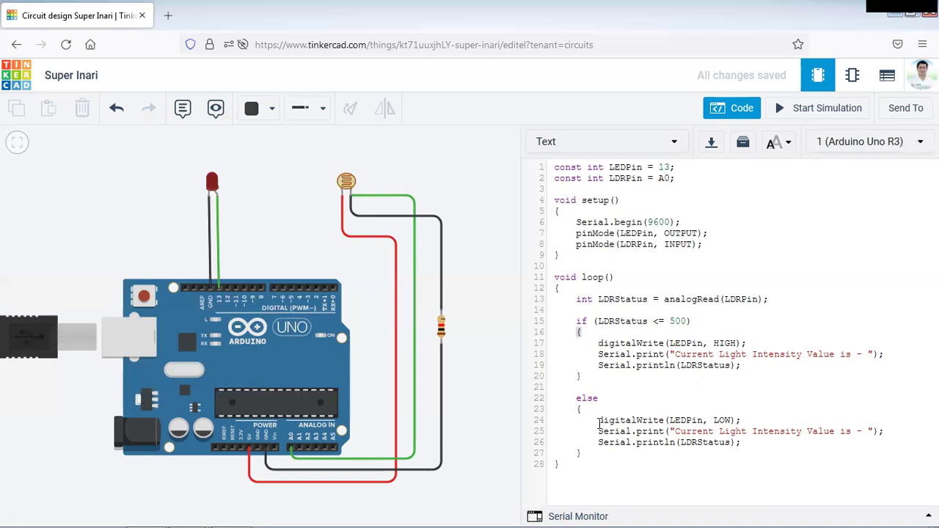
Highlight the else block's digitalWrite LOW statement and the Serial.println on line 26
left_click_drag(598, 420, 742, 419)
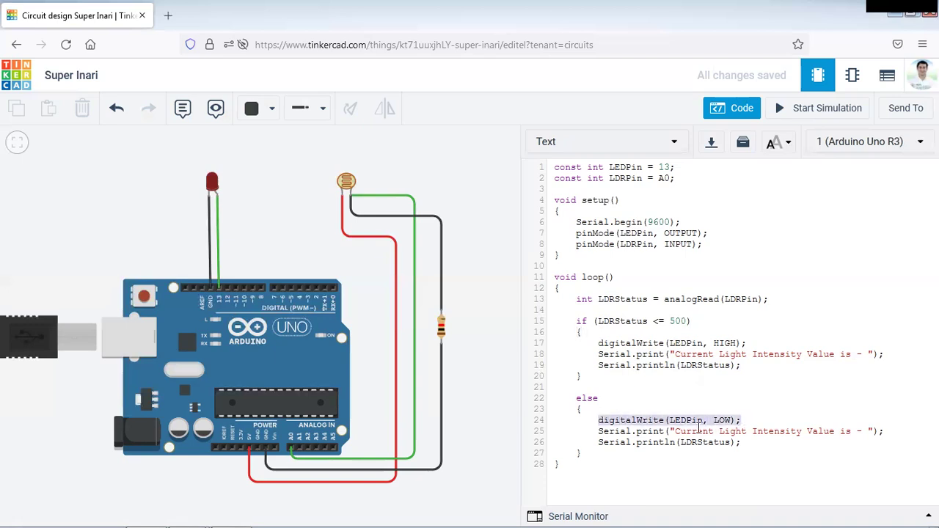
double_click(600, 431)
left_click_drag(676, 442, 762, 444)
left_click(761, 443)
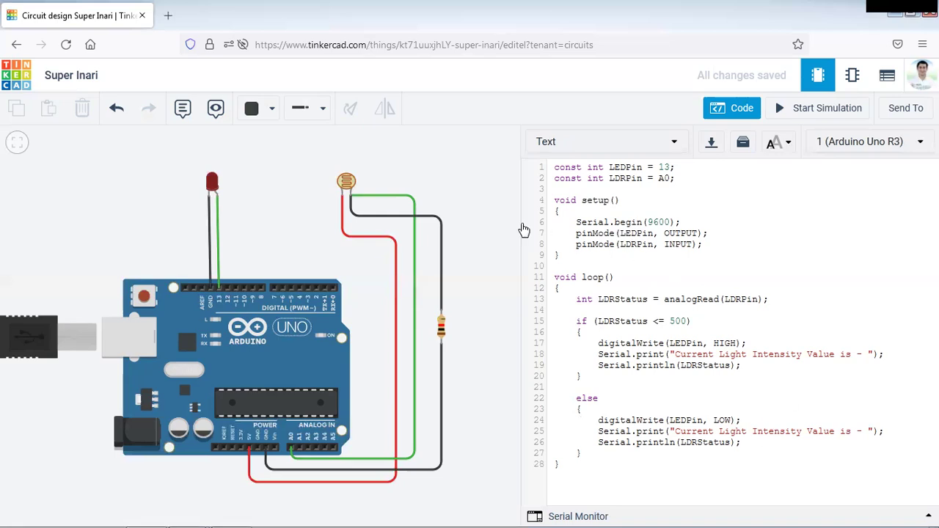
Centre the circuit, start the simulation and show the Serial Monitor reading intensity 6
left_click_drag(478, 203, 453, 224)
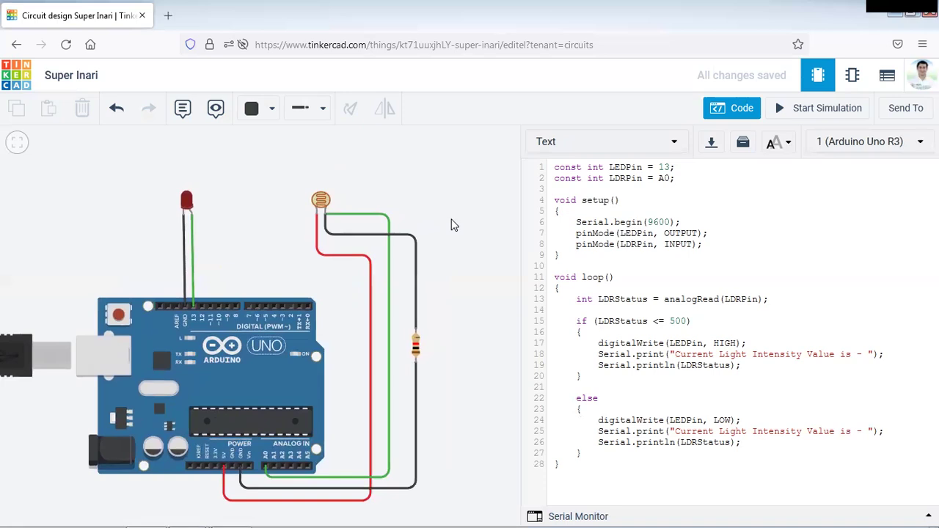
scroll(453, 225, "down", 2)
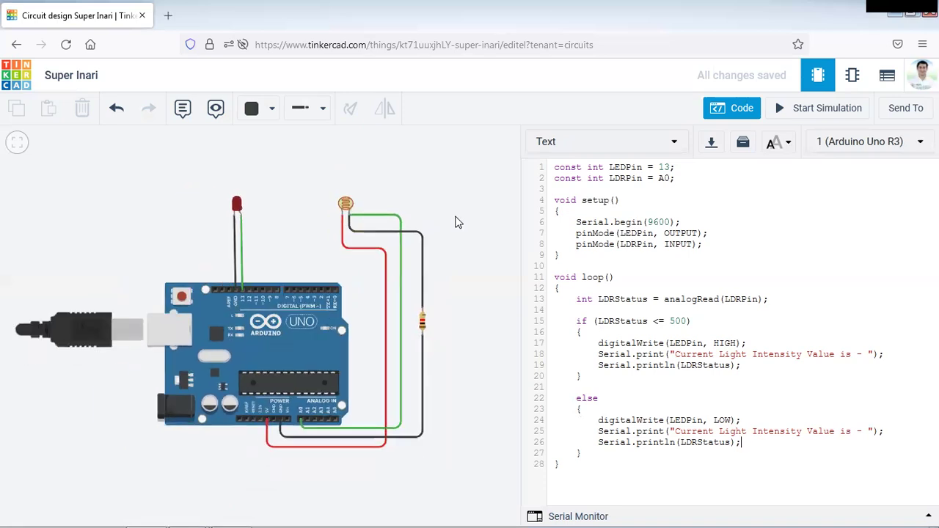
left_click_drag(455, 223, 456, 256)
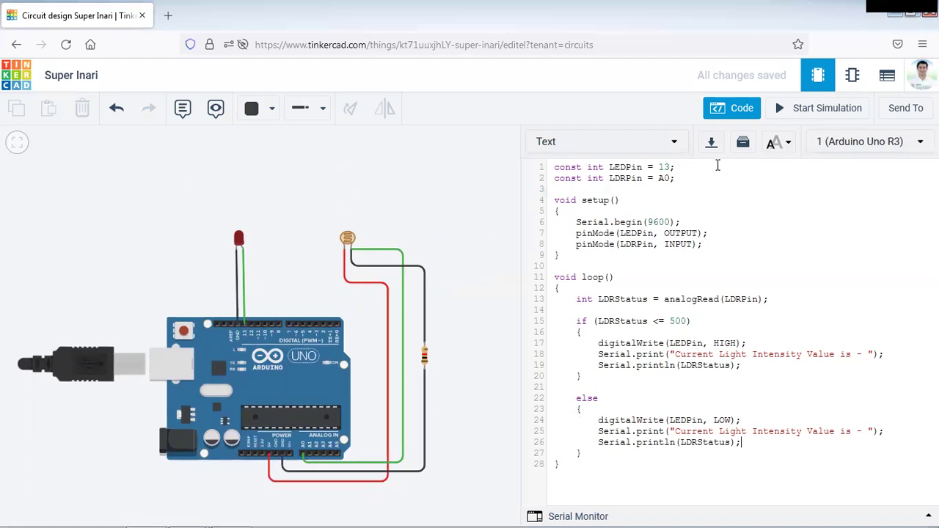
left_click(821, 115)
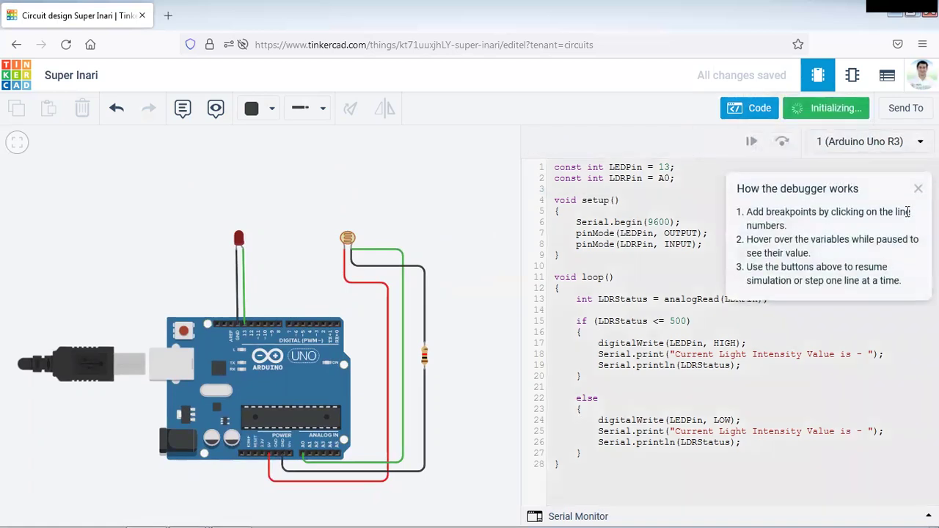
left_click(917, 188)
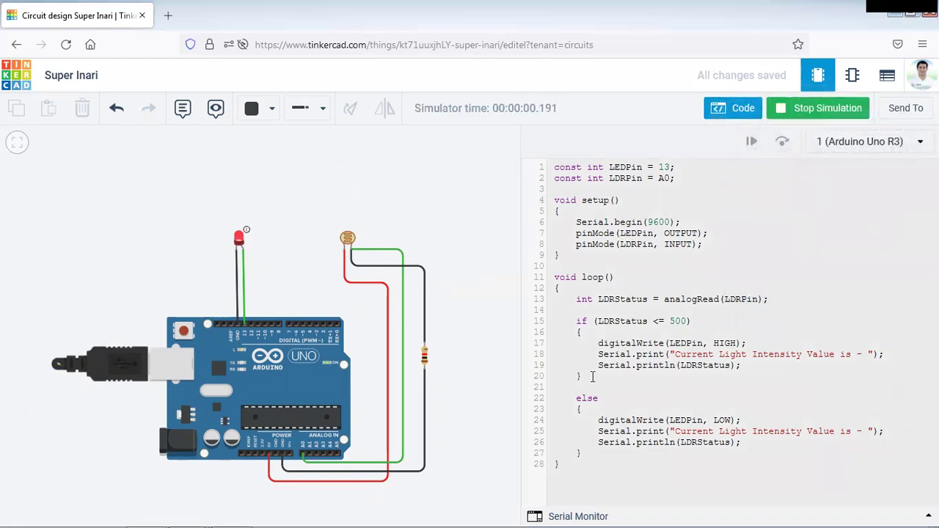
left_click(595, 515)
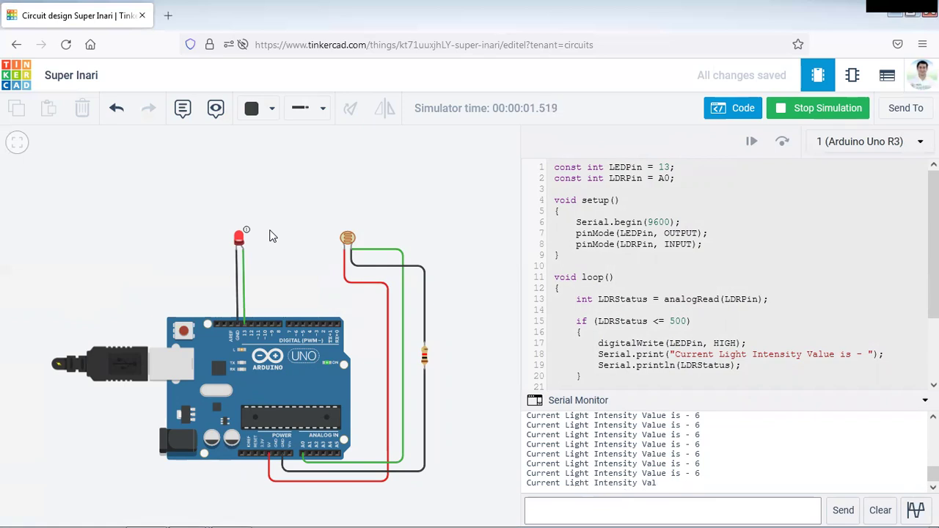
Raise the photoresistor's light slider until readings reach 526, above the 500 threshold
left_click(348, 240)
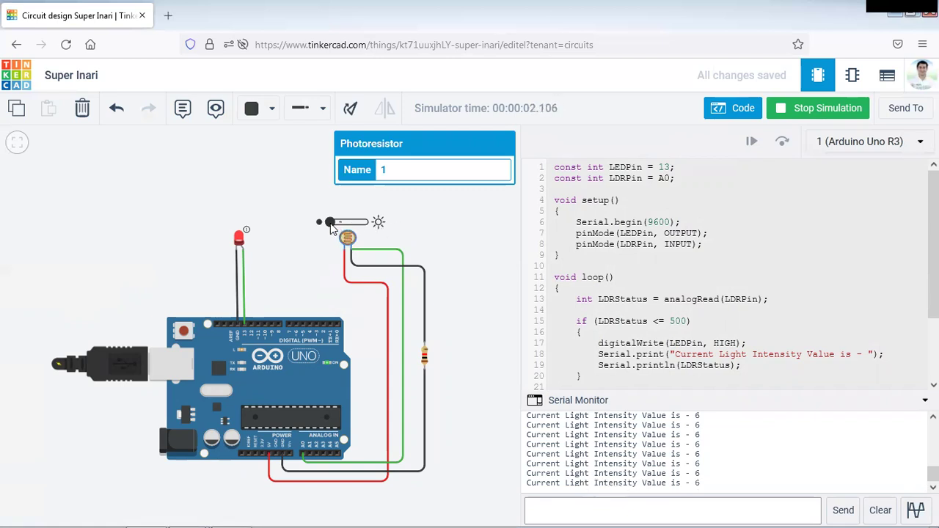
left_click_drag(330, 226, 338, 227)
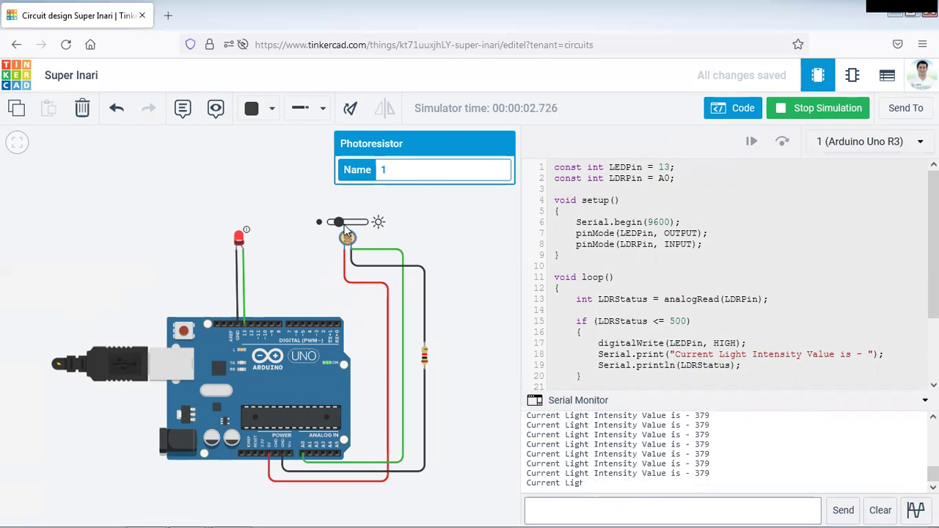
double_click(681, 321)
left_click_drag(341, 221, 346, 222)
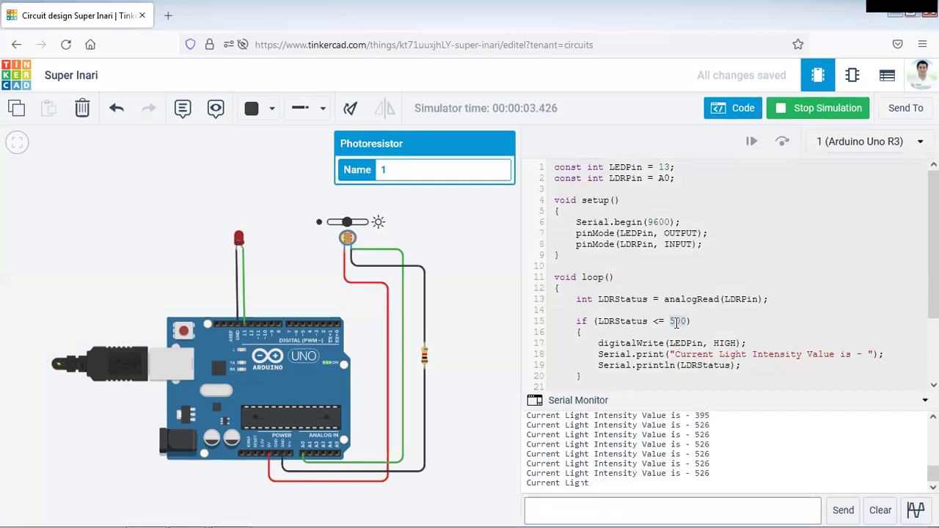
scroll(643, 354, "down", 3)
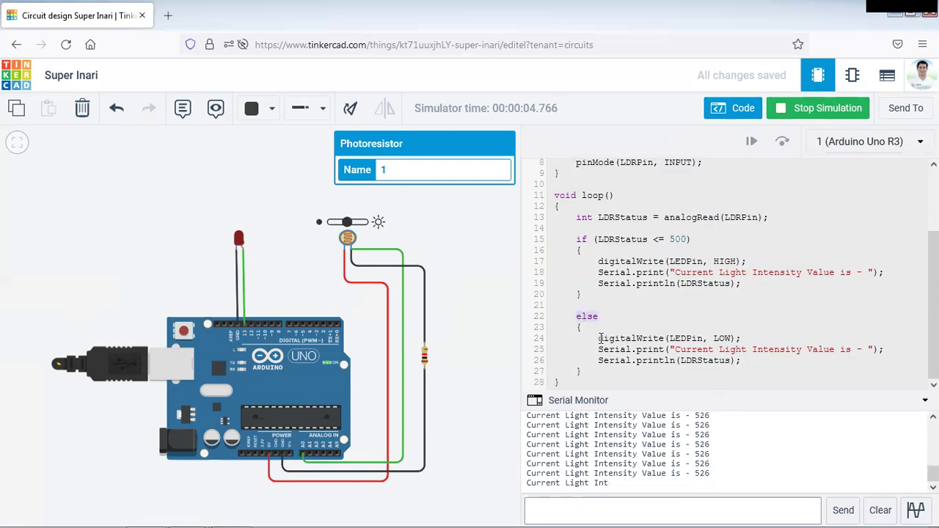
Point out LOW on line 24, drop the light to 464, and highlight the HIGH statement
left_click(741, 339)
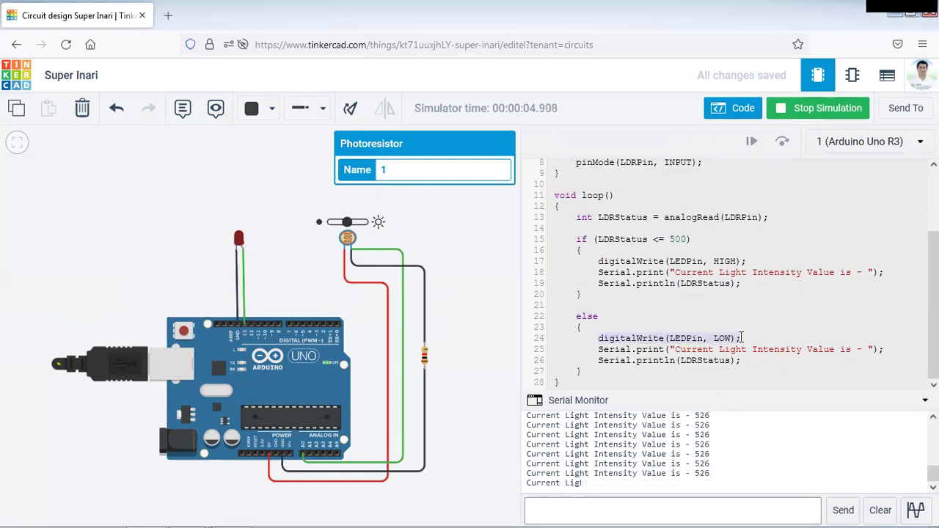
left_click(723, 338)
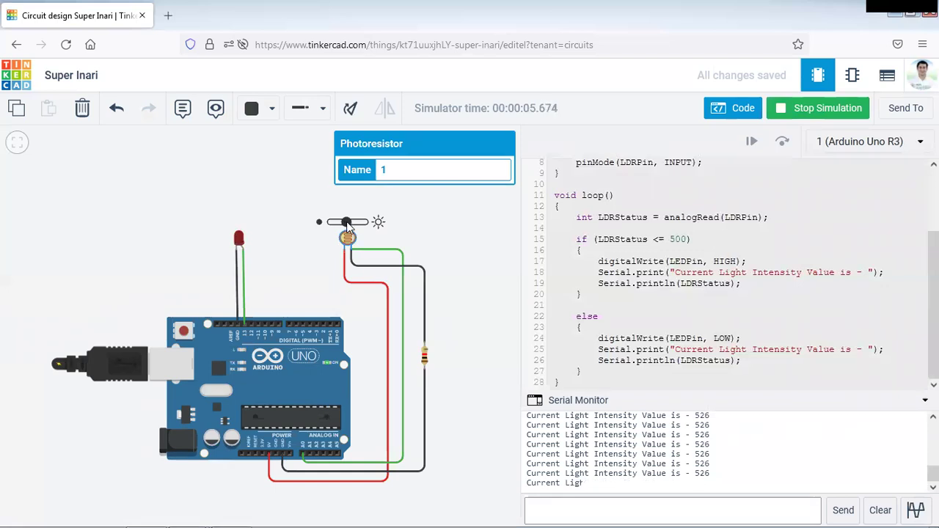
left_click_drag(344, 222, 342, 221)
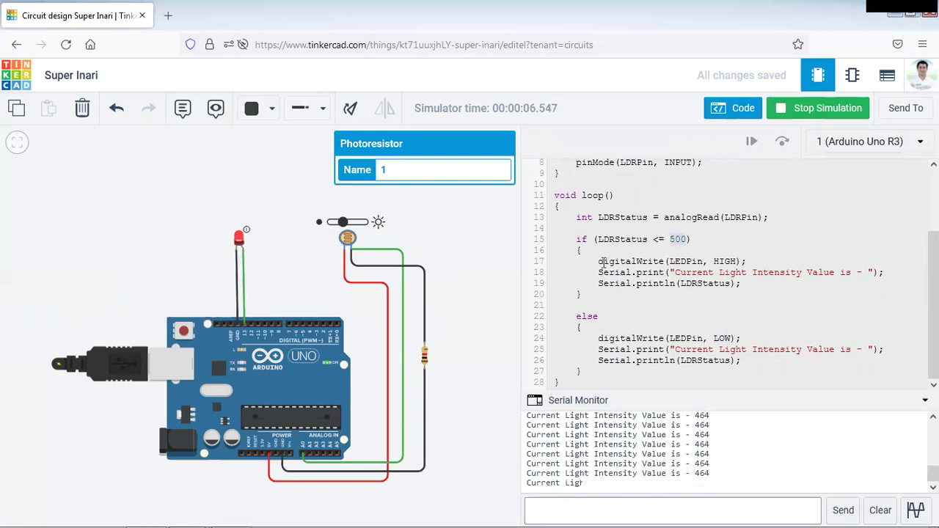
left_click_drag(598, 261, 749, 261)
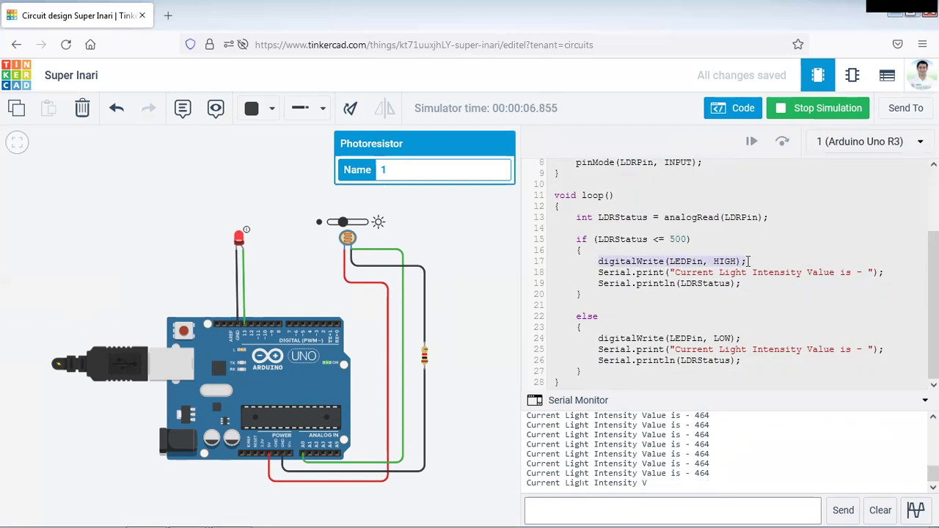